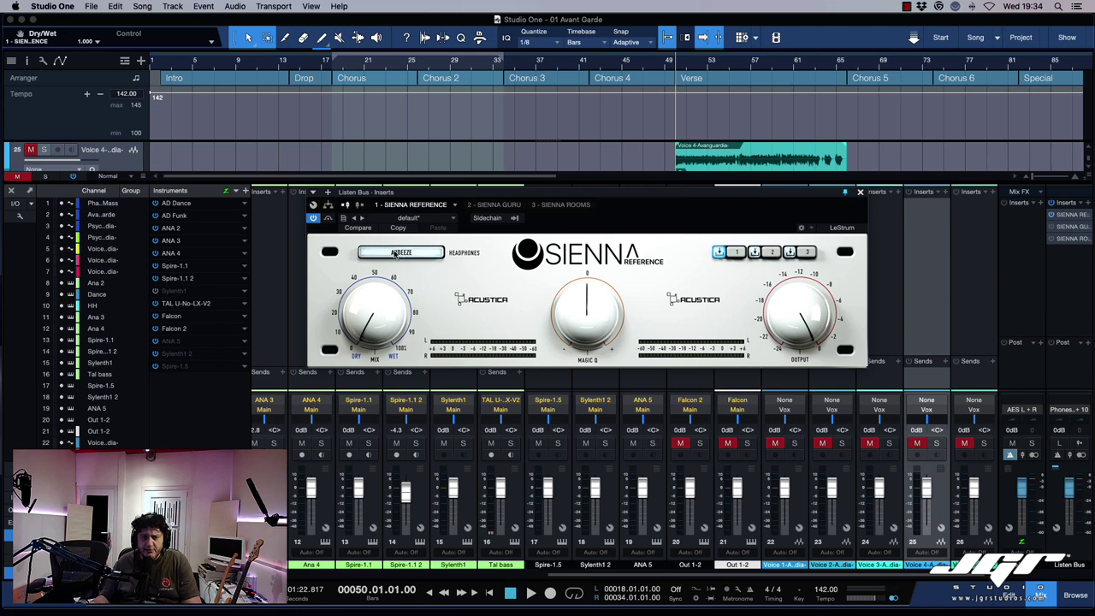
# Choose the Audeze LCD-X headphone profile in Sienna Reference and select the Listen Bus channel.
pyautogui.click(394, 253)
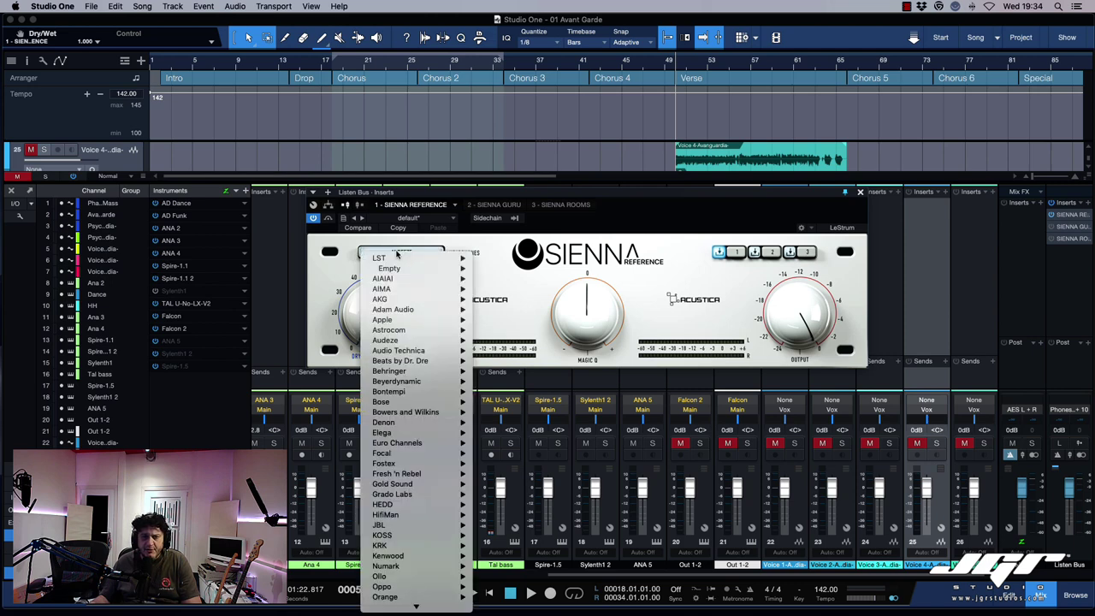
pyautogui.moveTo(441, 342)
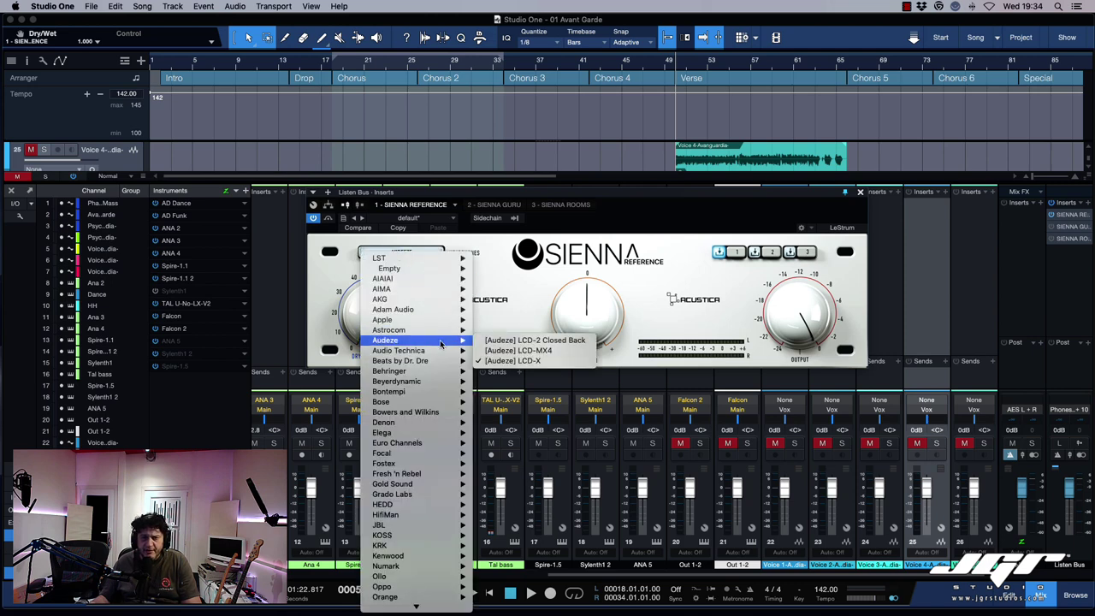
pyautogui.click(526, 361)
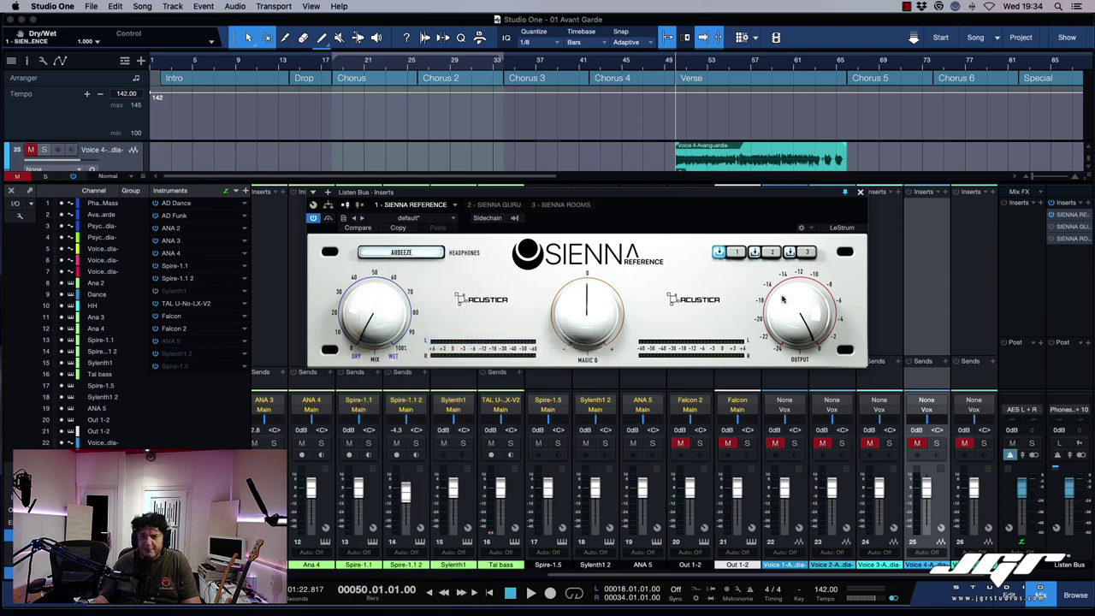
pyautogui.click(1075, 282)
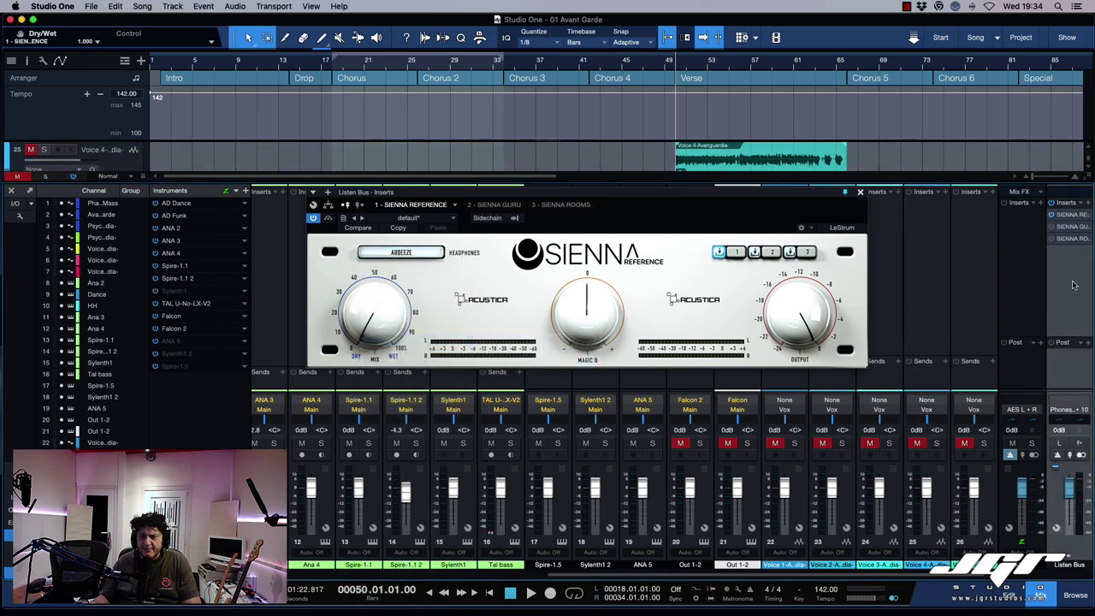
pyautogui.moveTo(804, 196); pyautogui.dragTo(789, 207)
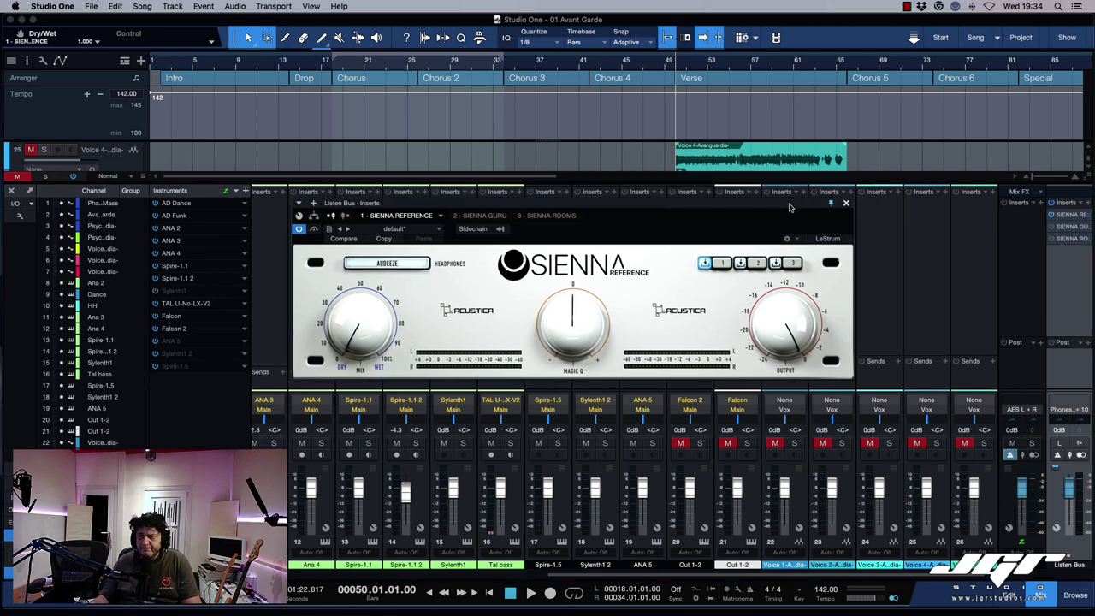
# Turn the Sienna Reference Mix to fully wet, lower it to about 75%, and return it to 100%.
pyautogui.moveTo(363, 339); pyautogui.dragTo(344, 168)
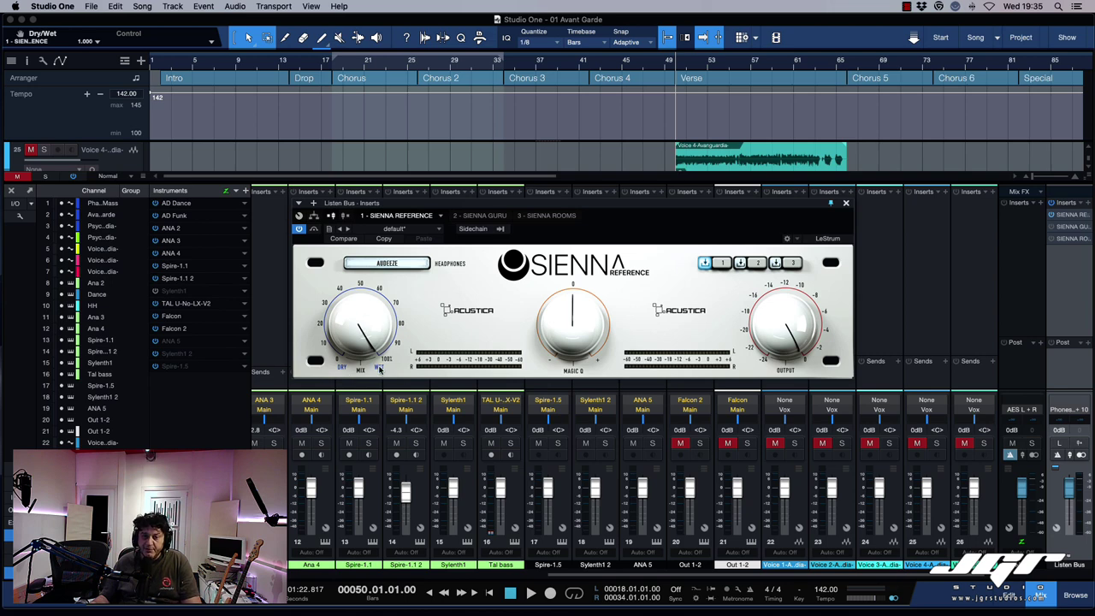
pyautogui.moveTo(359, 337); pyautogui.dragTo(359, 369)
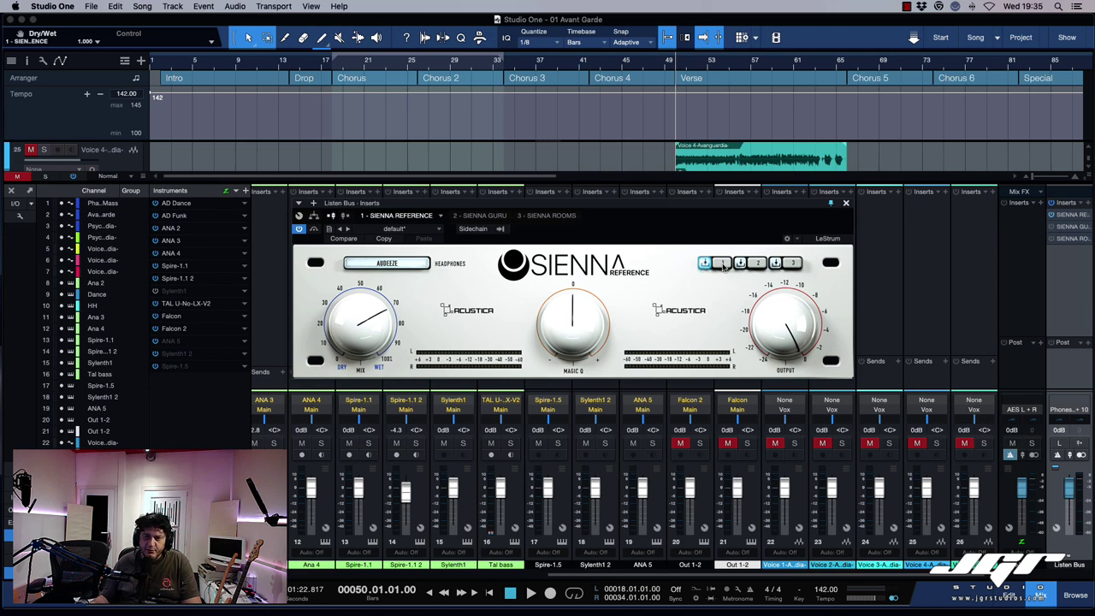
pyautogui.moveTo(360, 349); pyautogui.dragTo(360, 302)
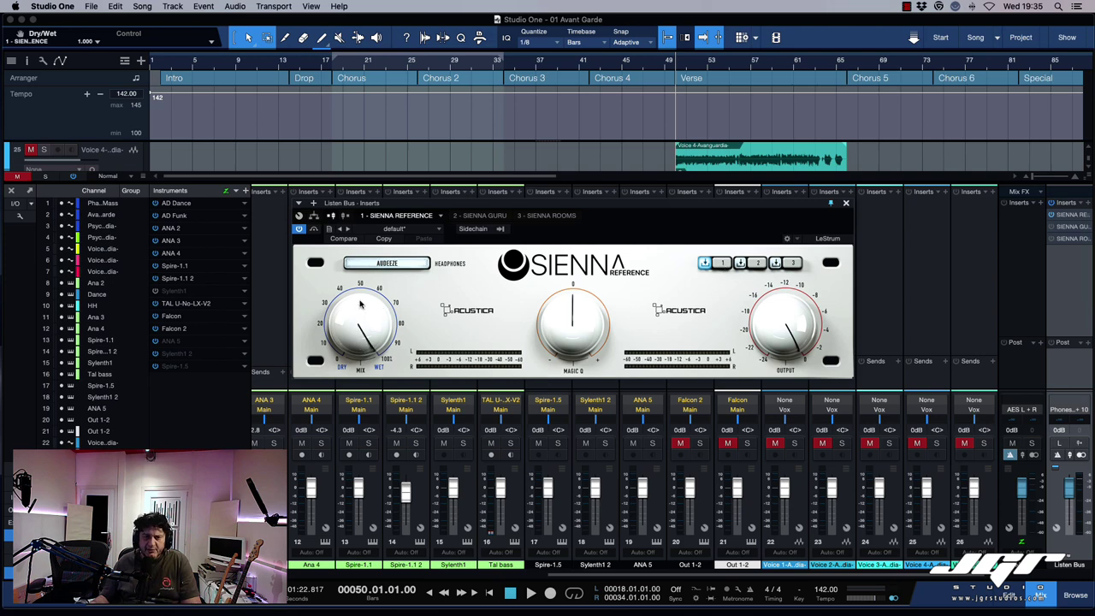
# Compare Sienna Reference preset slots 1 and 2 by switching between them, finishing on slot 2.
pyautogui.click(742, 264)
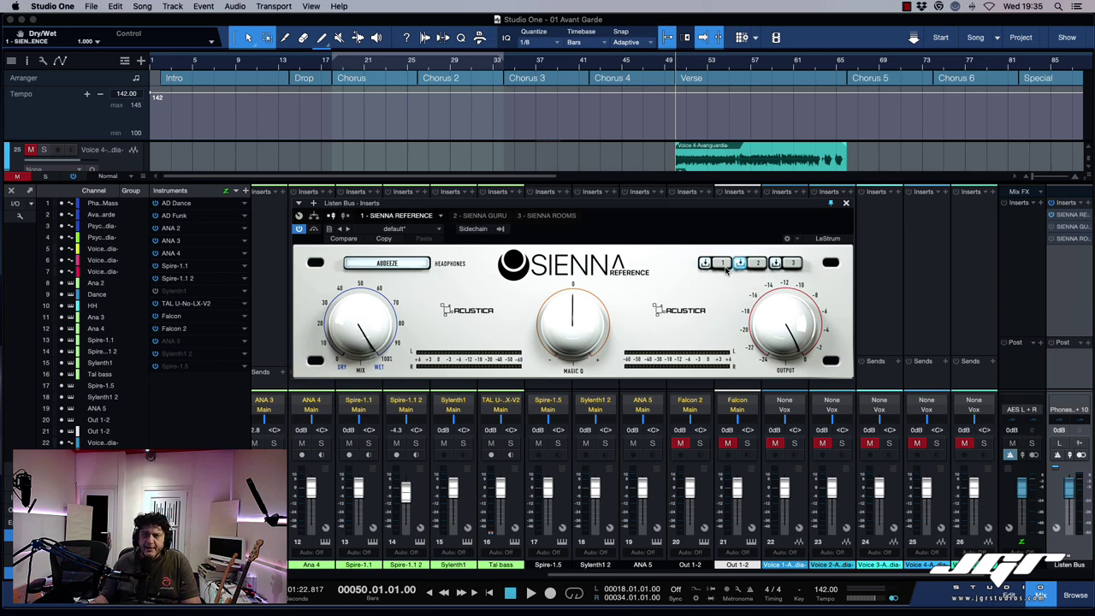
pyautogui.click(723, 266)
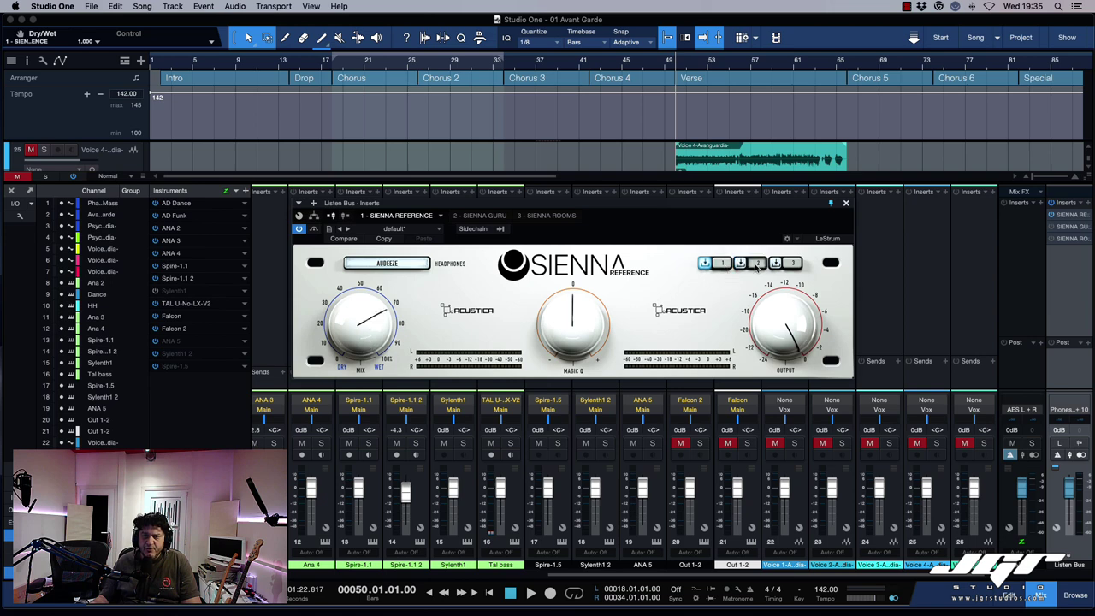
pyautogui.click(741, 264)
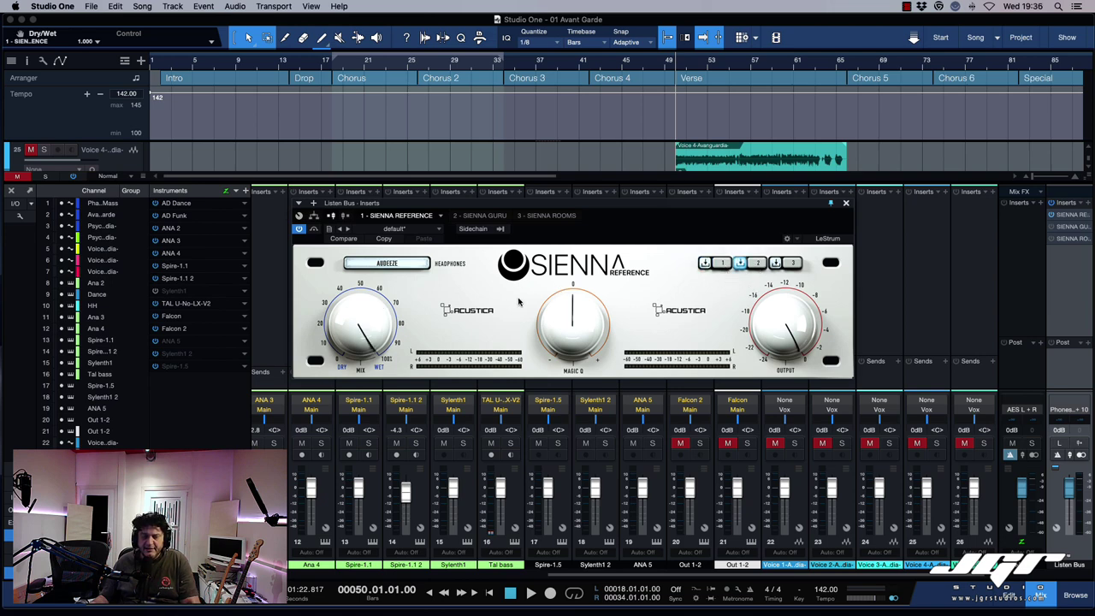
pyautogui.click(721, 266)
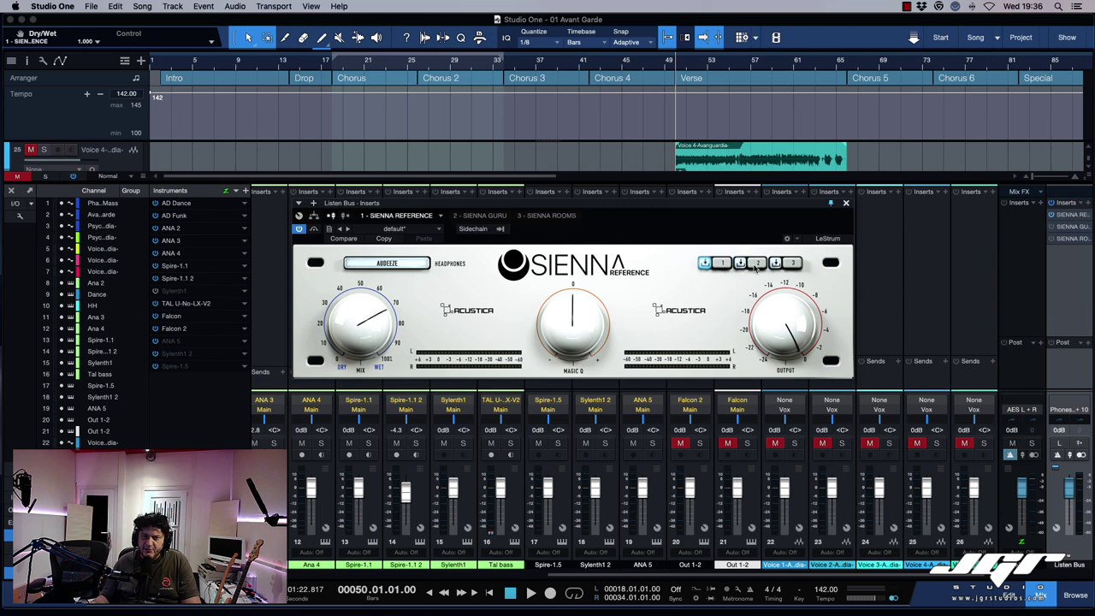
pyautogui.click(759, 266)
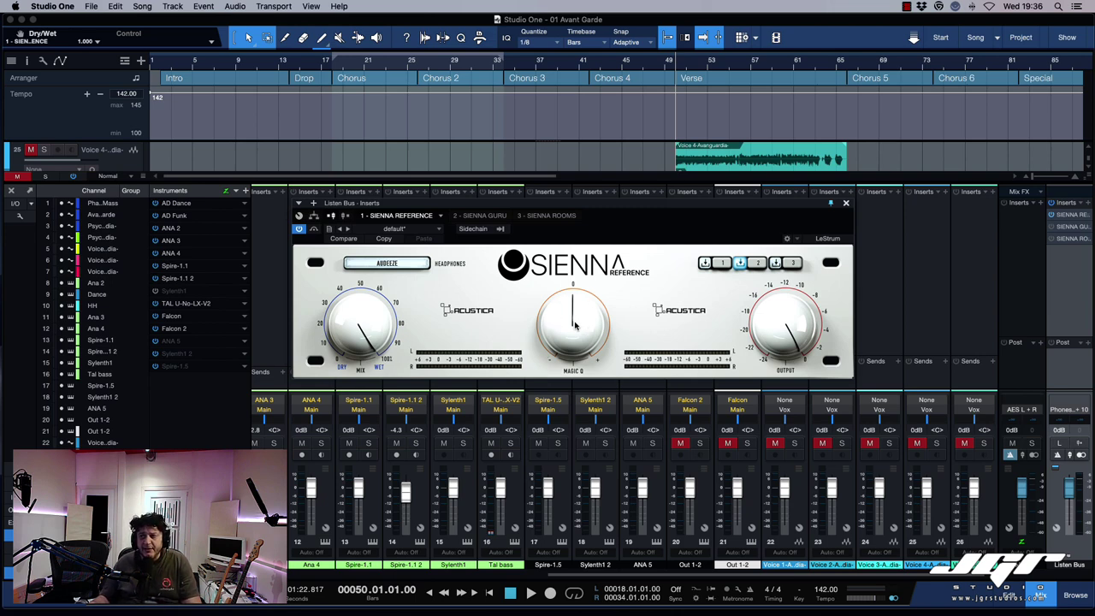
# Turn Magic Q to its maximum and down to its minimum, and set the Output to 0.
pyautogui.moveTo(575, 325); pyautogui.dragTo(573, 267)
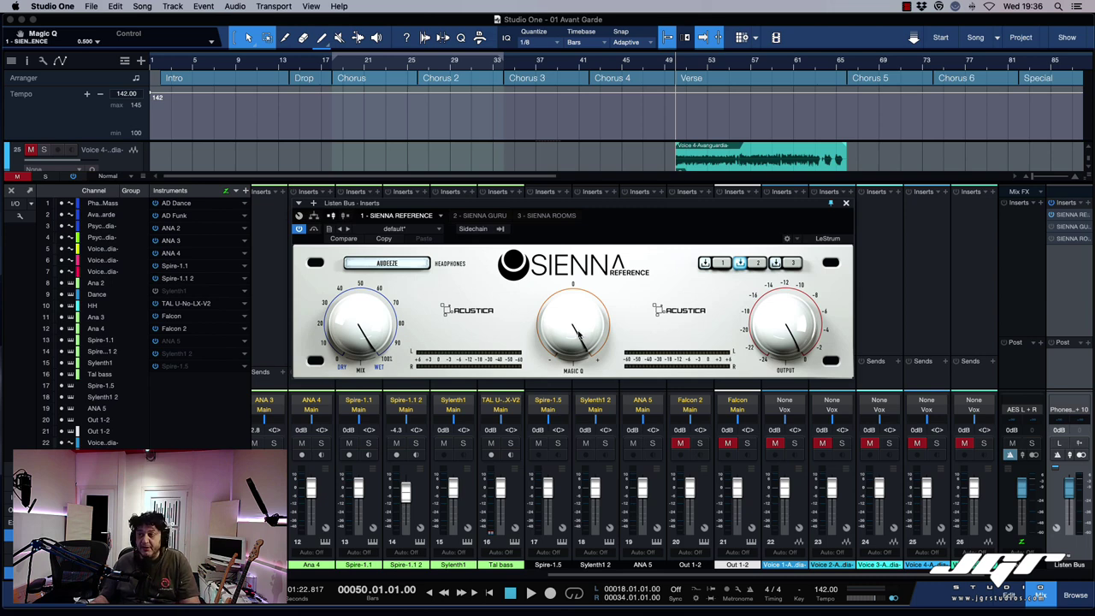
pyautogui.hscroll(-1, 579, 331)
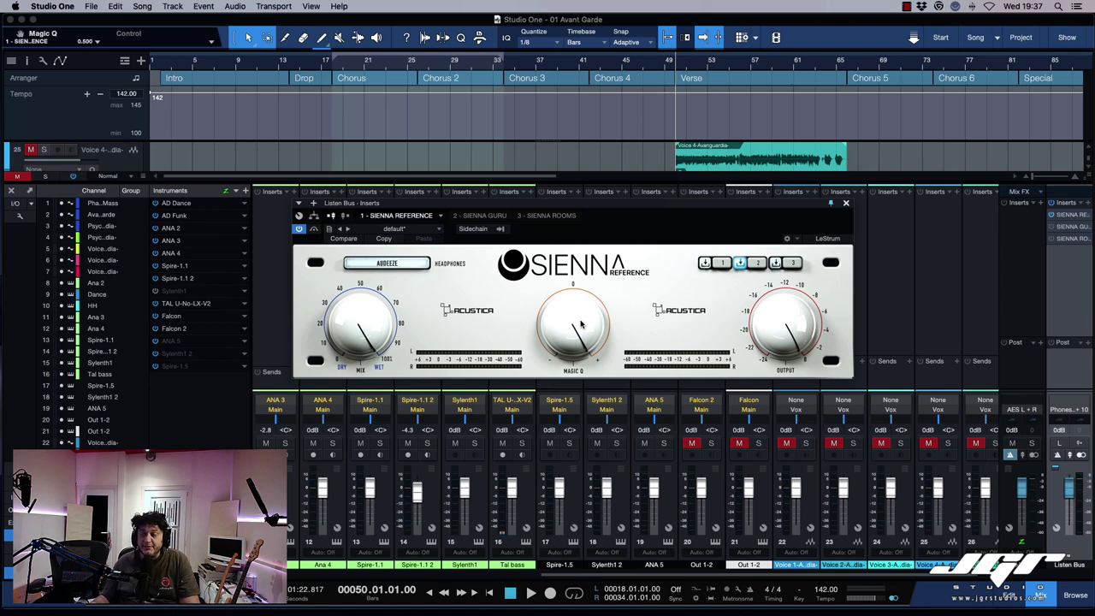
pyautogui.moveTo(581, 326); pyautogui.dragTo(586, 445)
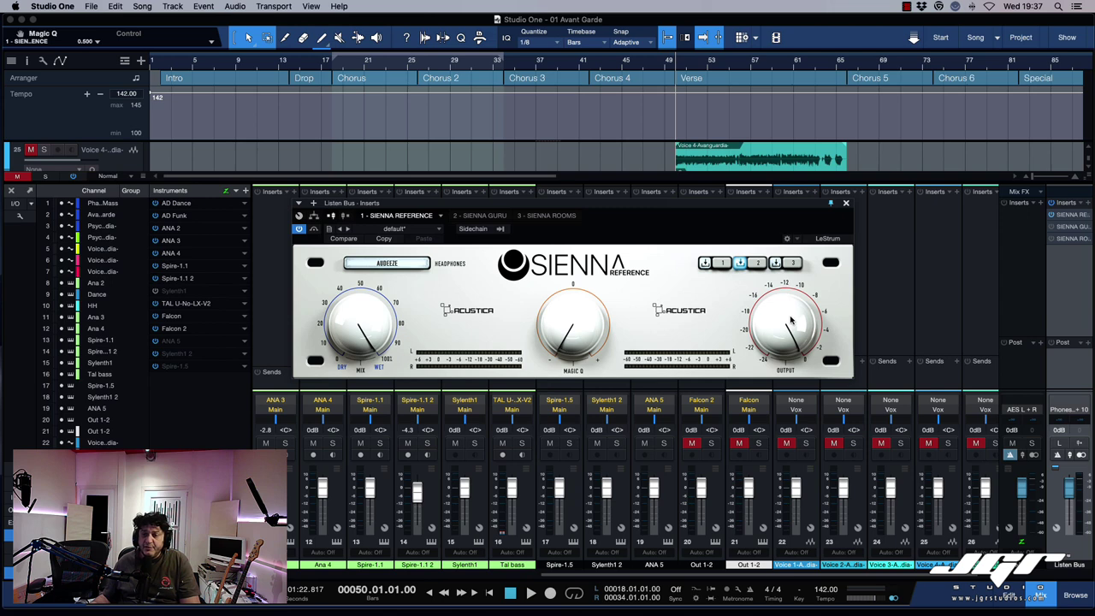
pyautogui.moveTo(794, 310); pyautogui.dragTo(772, 246)
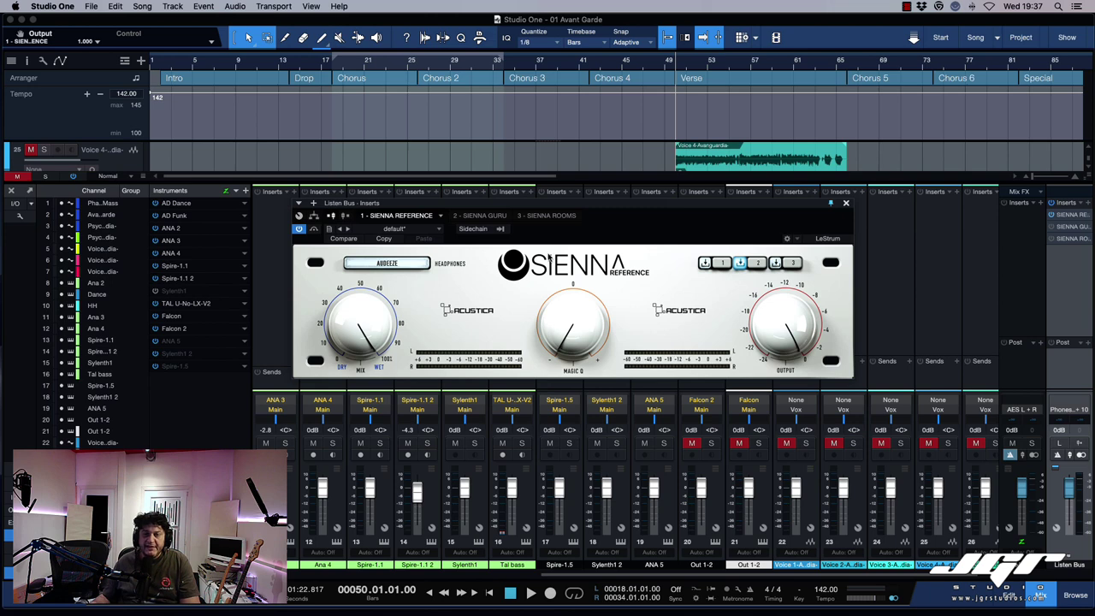
pyautogui.moveTo(574, 206)
pyautogui.mouseDown()
pyautogui.moveTo(565, 188)
pyautogui.moveTo(583, 204)
pyautogui.mouseUp()
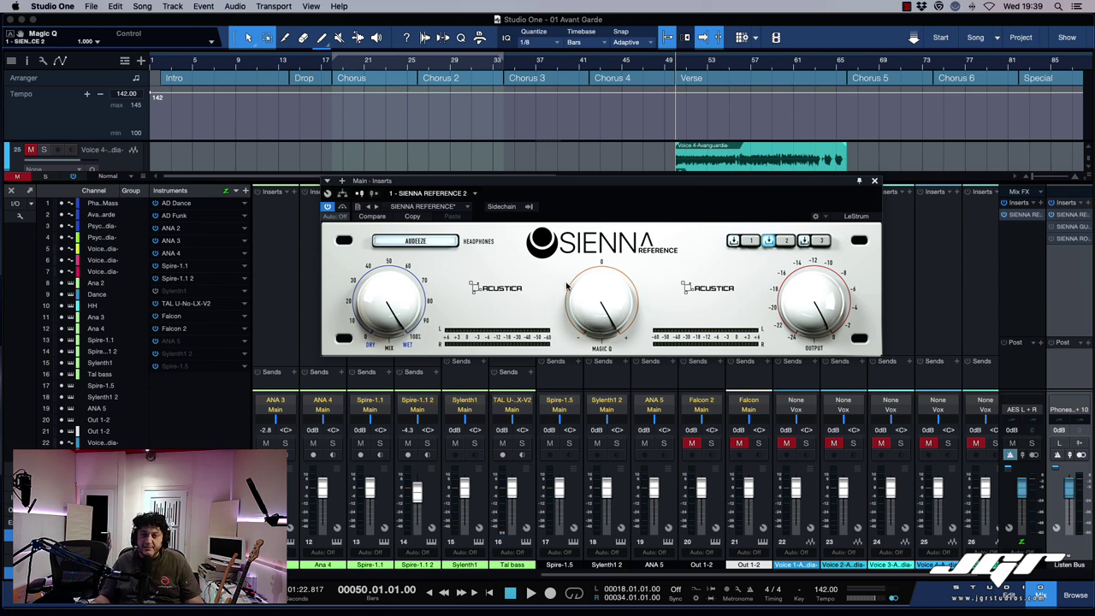
pyautogui.click(343, 208)
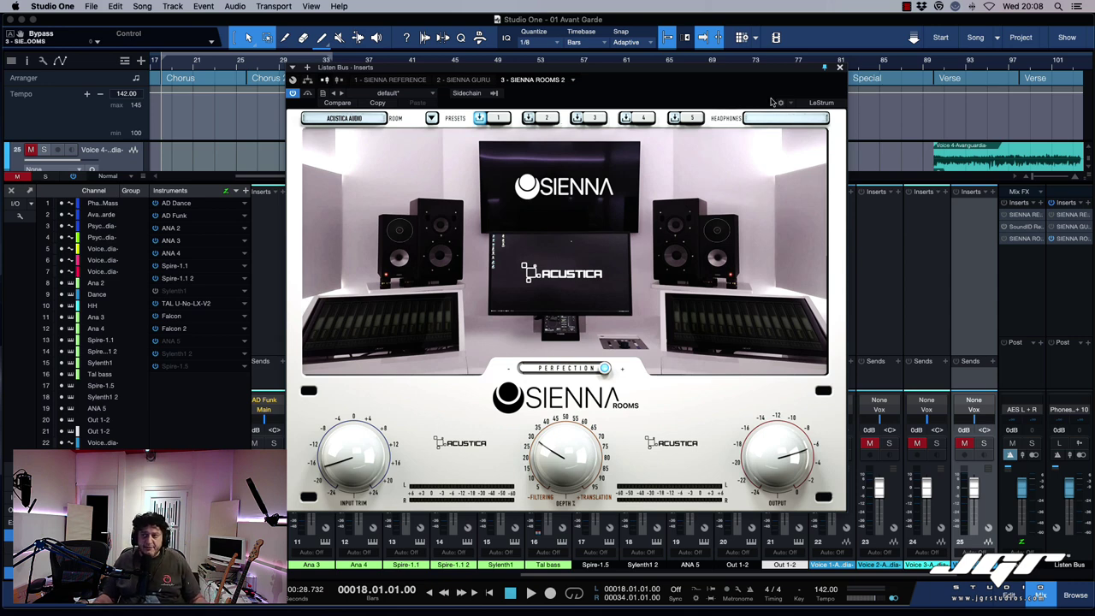
# Set the headphone profile in Sienna Rooms to Audeze LCD-X.
pyautogui.click(789, 122)
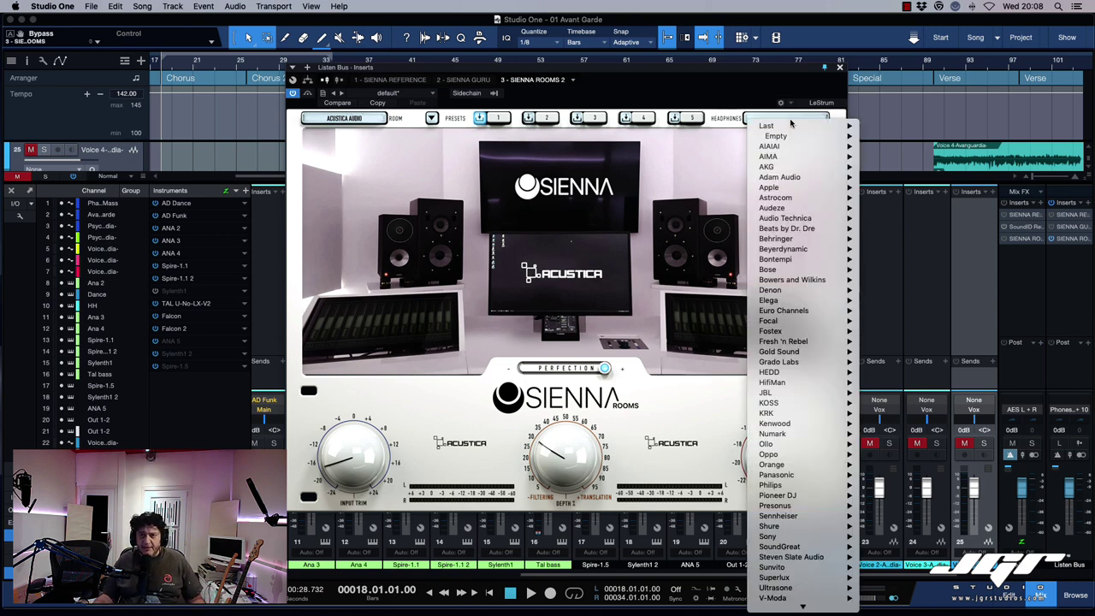
pyautogui.moveTo(793, 136)
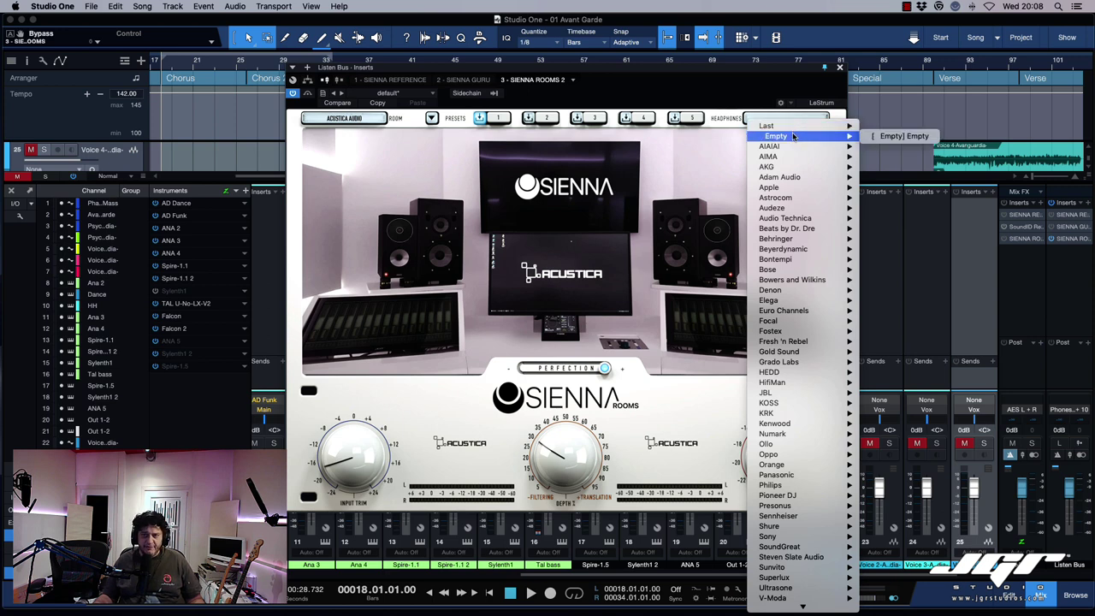
pyautogui.moveTo(797, 208)
pyautogui.click(895, 232)
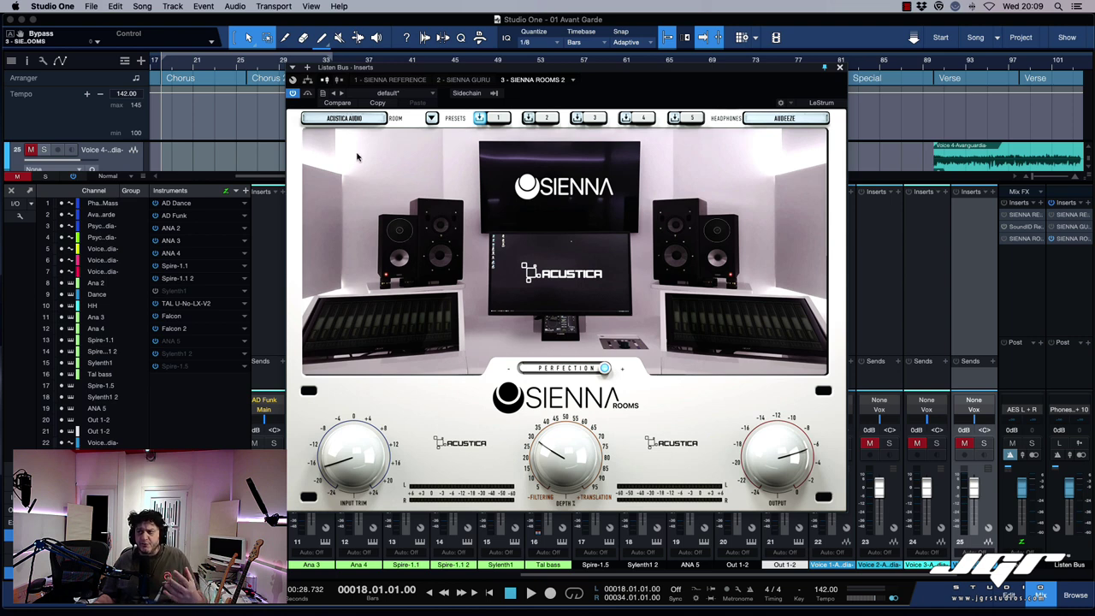
# Examine the room list in Sienna Rooms, from the A and B studios through the C consumer playback categories.
pyautogui.click(342, 120)
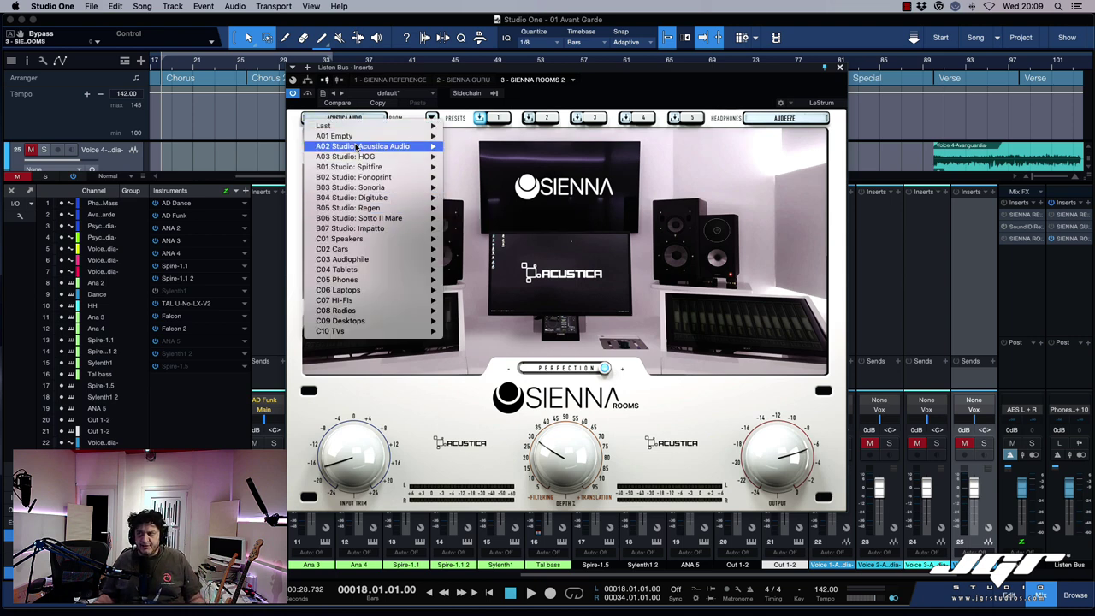
pyautogui.click(345, 119)
pyautogui.click(346, 120)
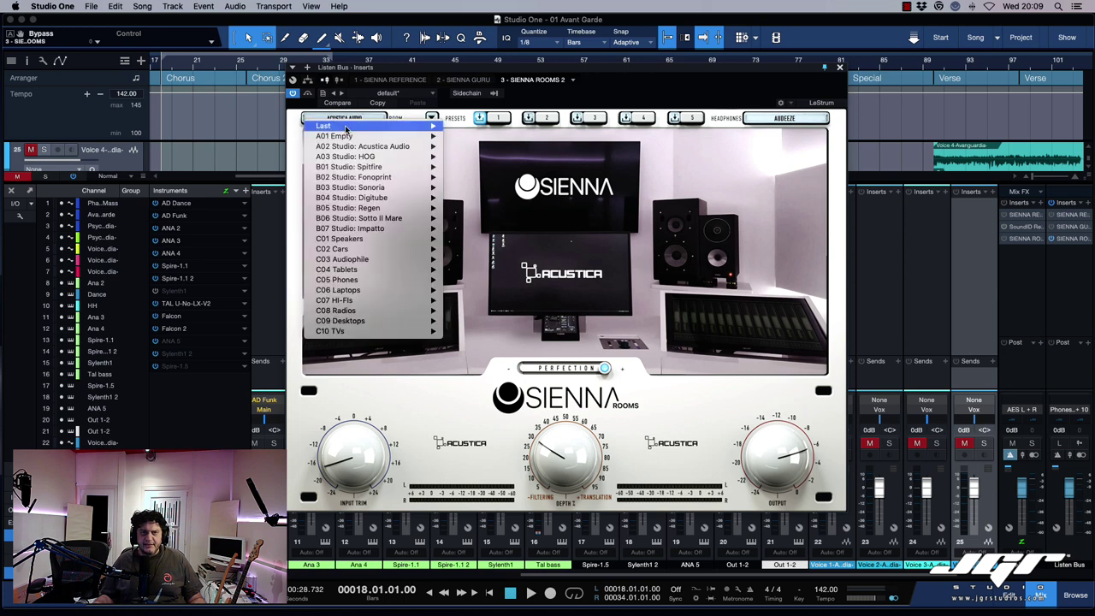
pyautogui.moveTo(347, 151)
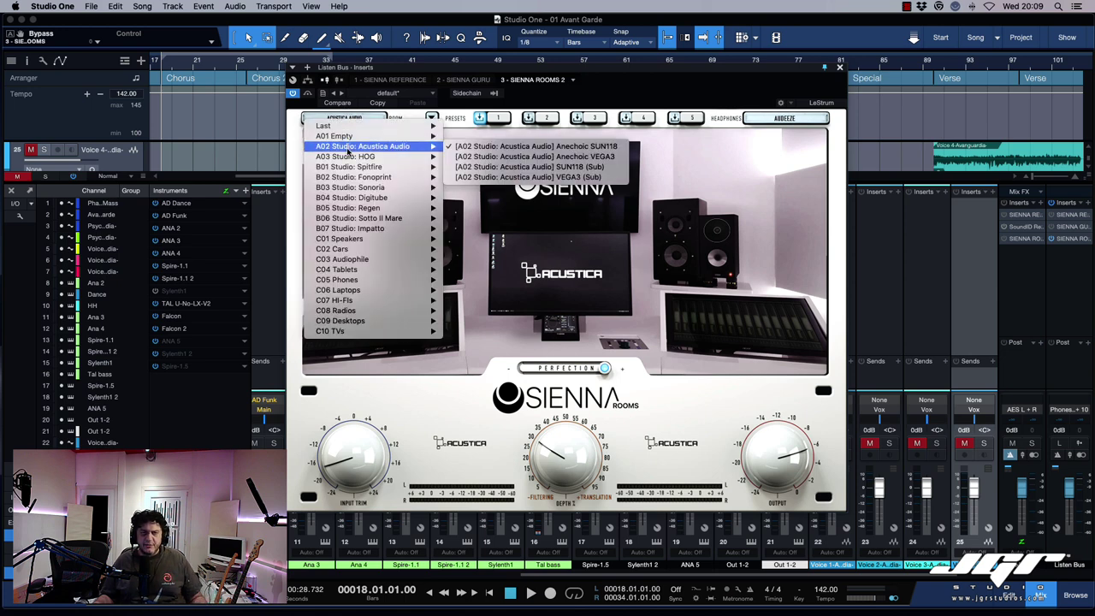
pyautogui.moveTo(348, 161)
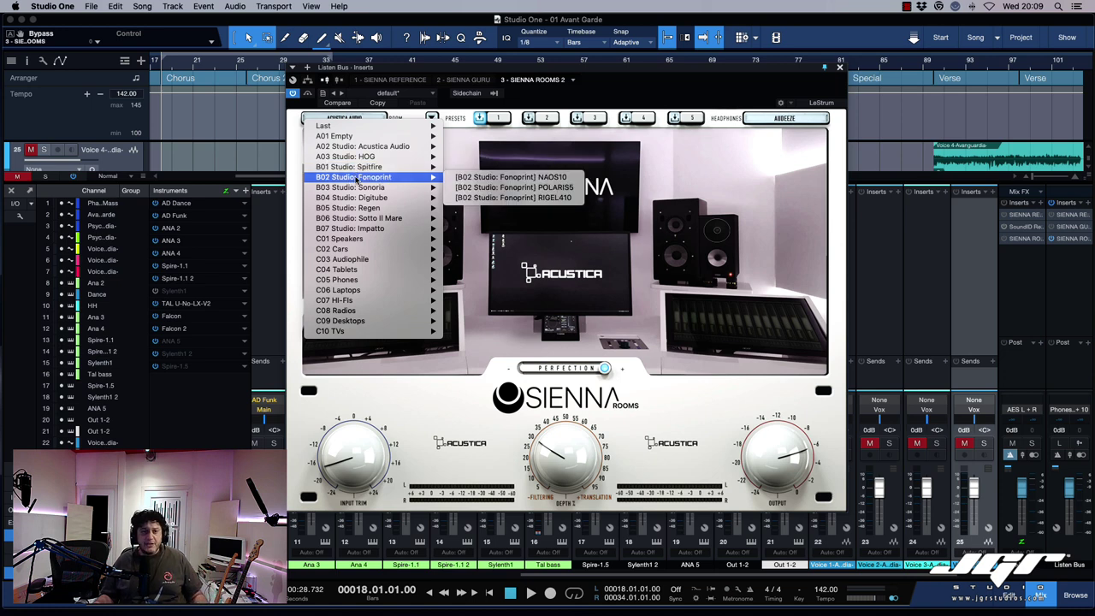
pyautogui.moveTo(368, 210)
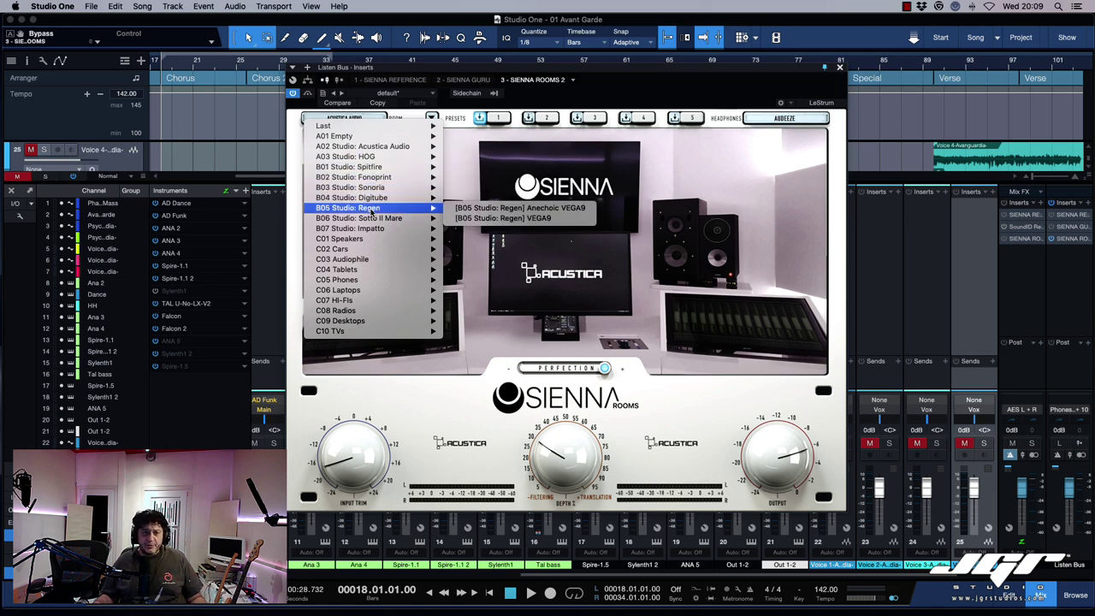
pyautogui.moveTo(371, 229)
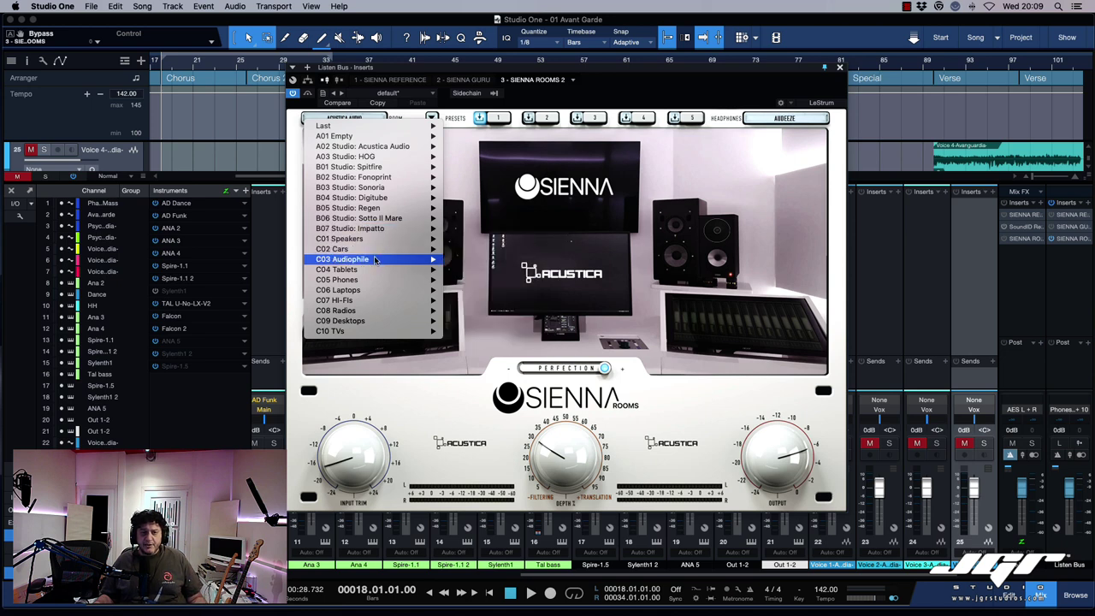
pyautogui.moveTo(374, 260)
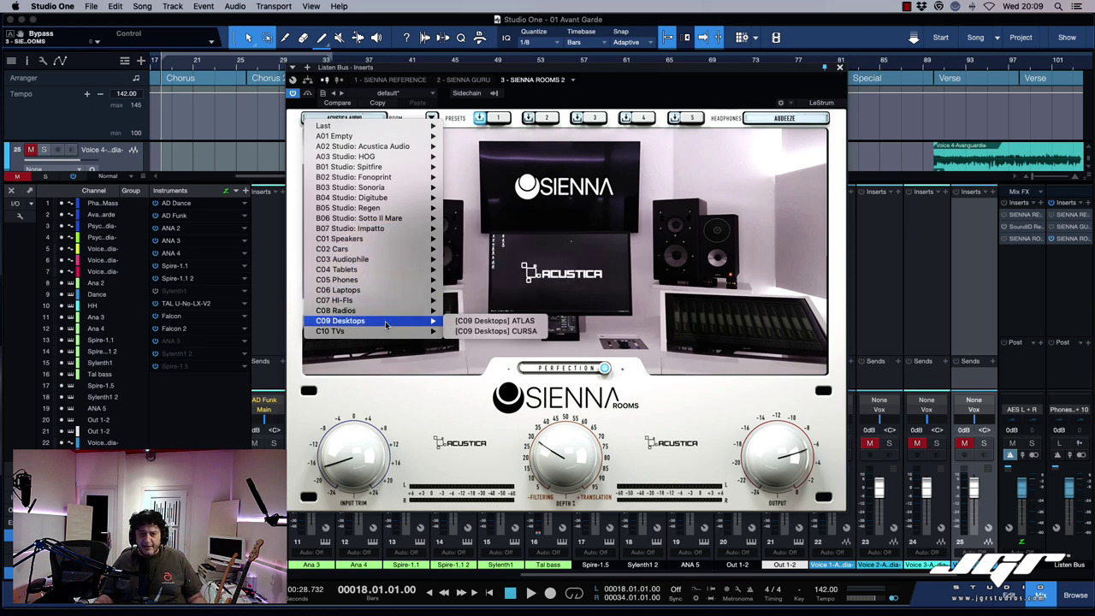
pyautogui.moveTo(378, 303)
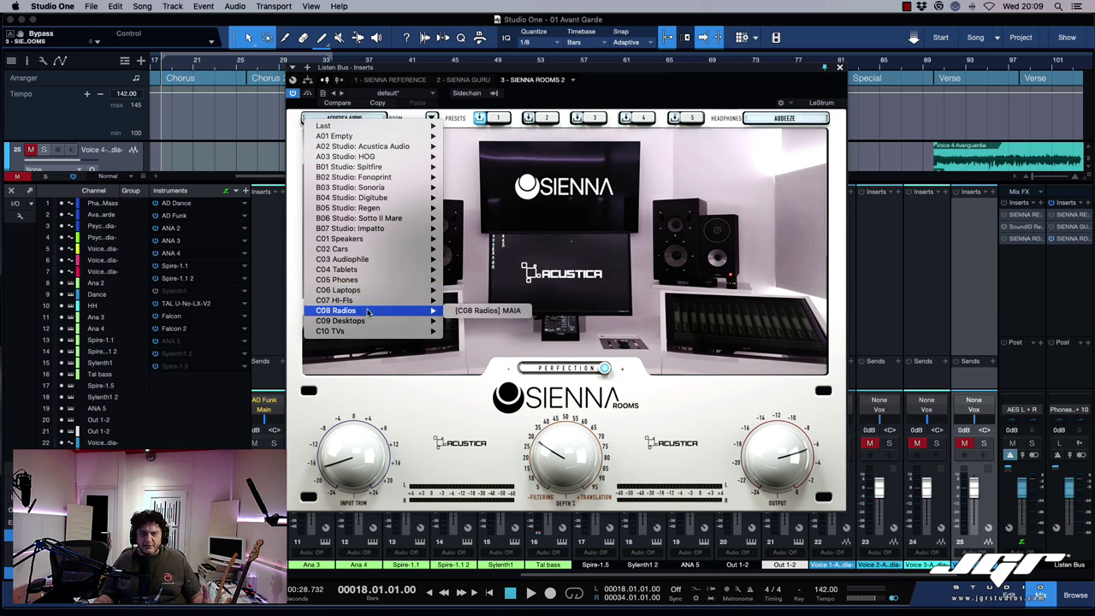
pyautogui.moveTo(370, 323)
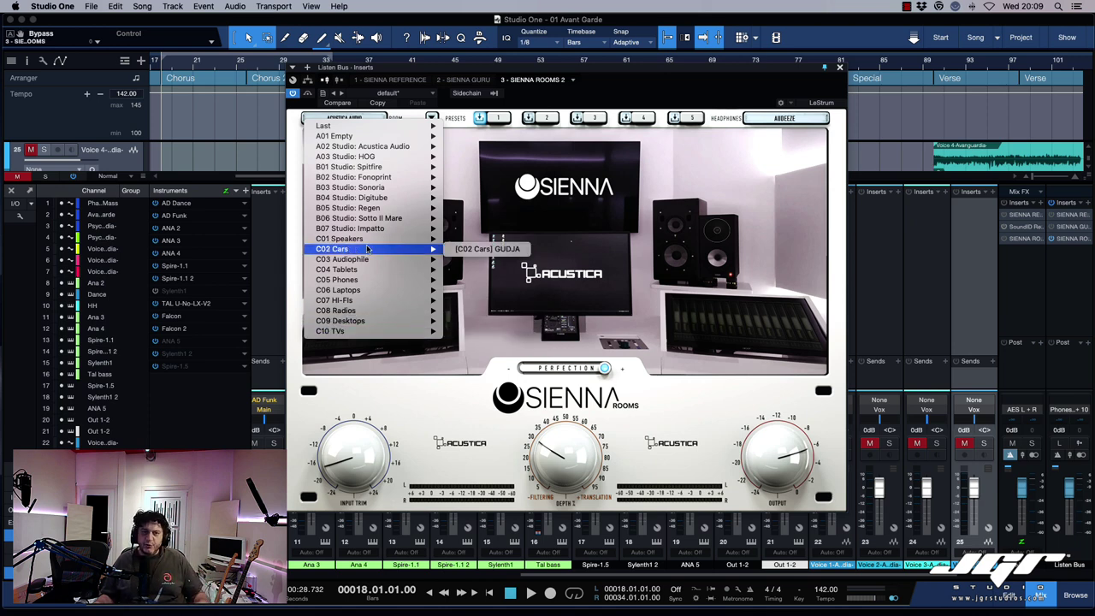
# Load the C02 Cars GUDJA room and replace it with a C03 Audiophile room.
pyautogui.click(467, 248)
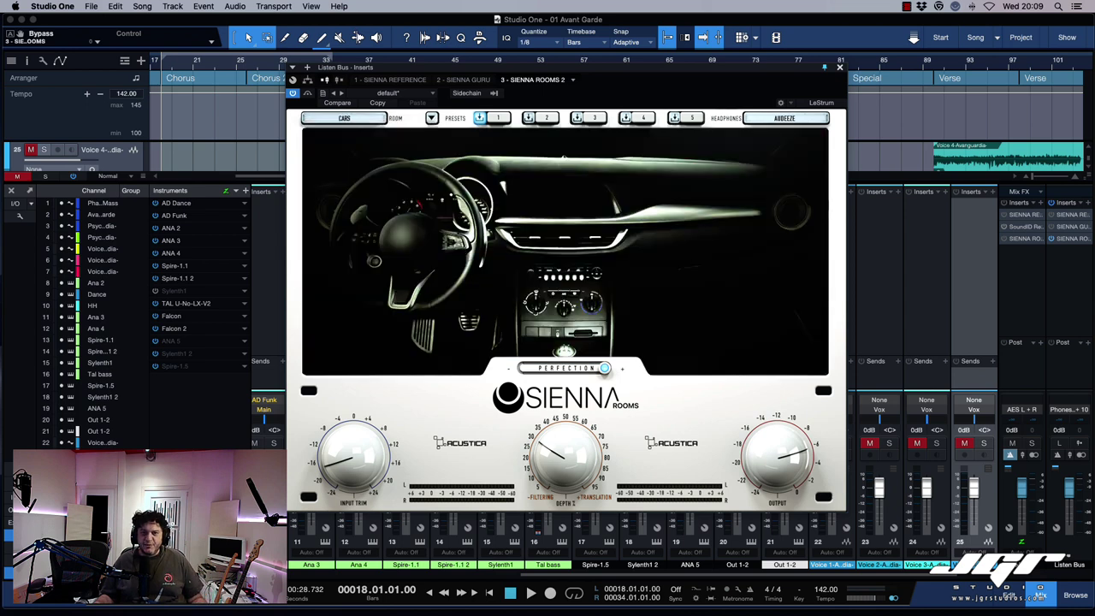
pyautogui.click(347, 119)
pyautogui.click(483, 259)
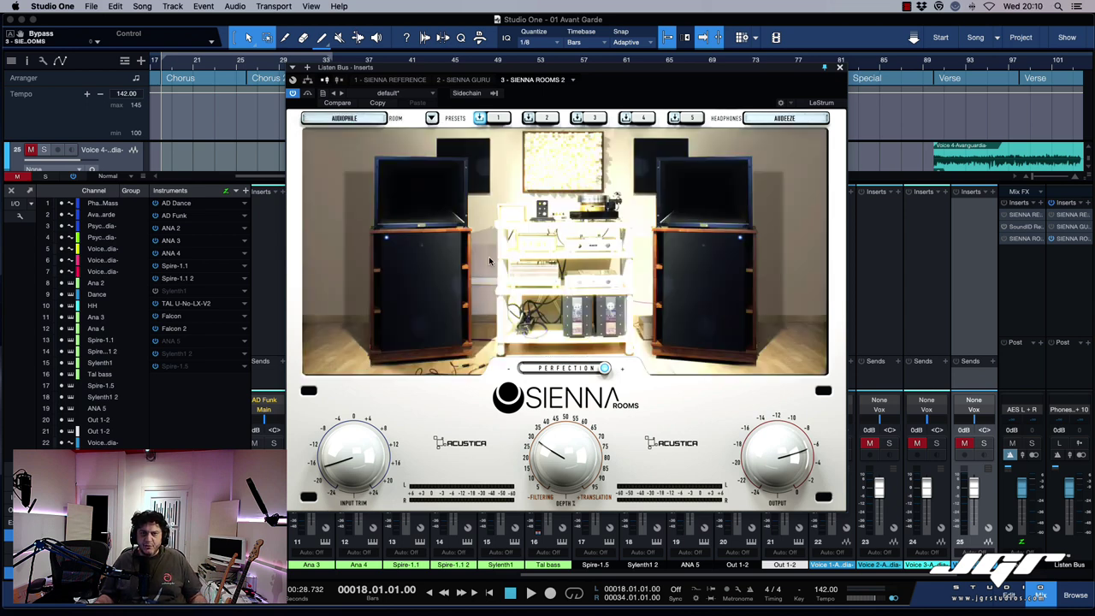
# Replace the Audiophile room in Sienna Rooms with an A02 Studio: Acustica Audio room.
pyautogui.click(345, 118)
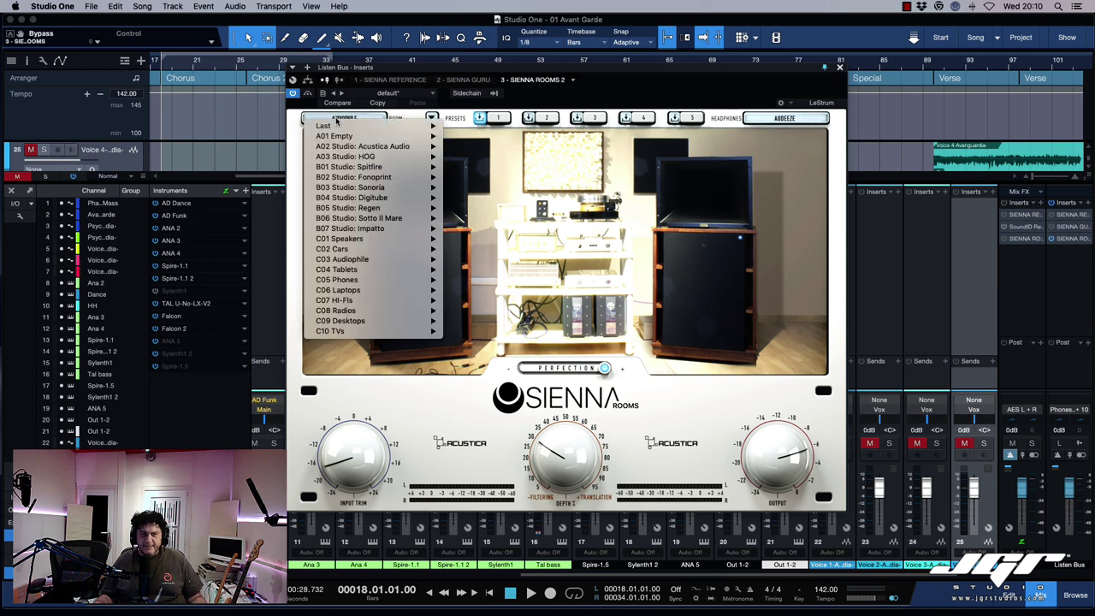
pyautogui.moveTo(355, 261)
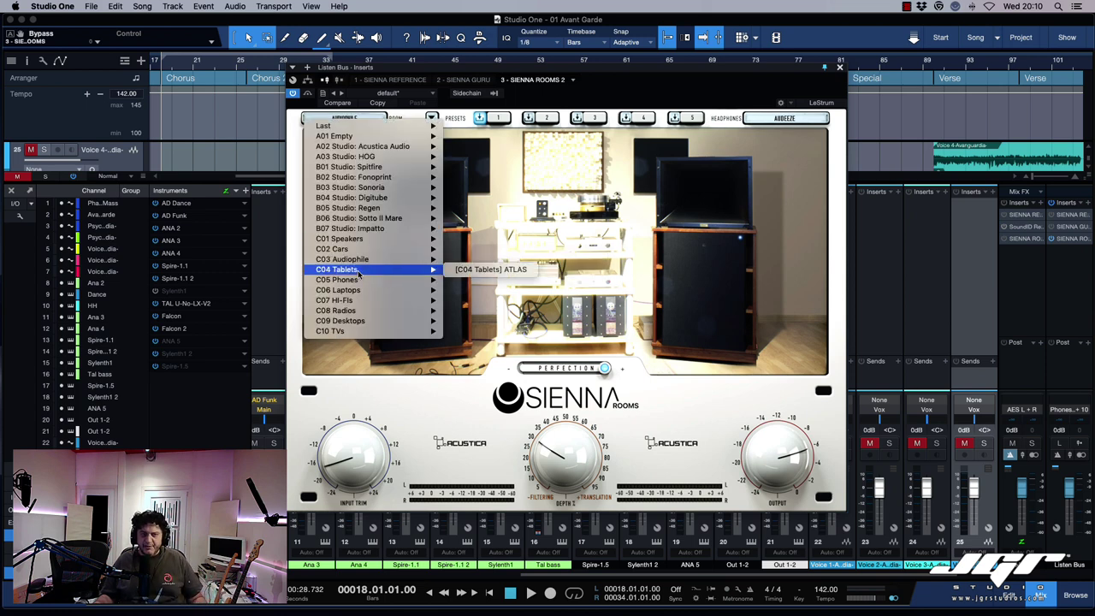
pyautogui.click(453, 147)
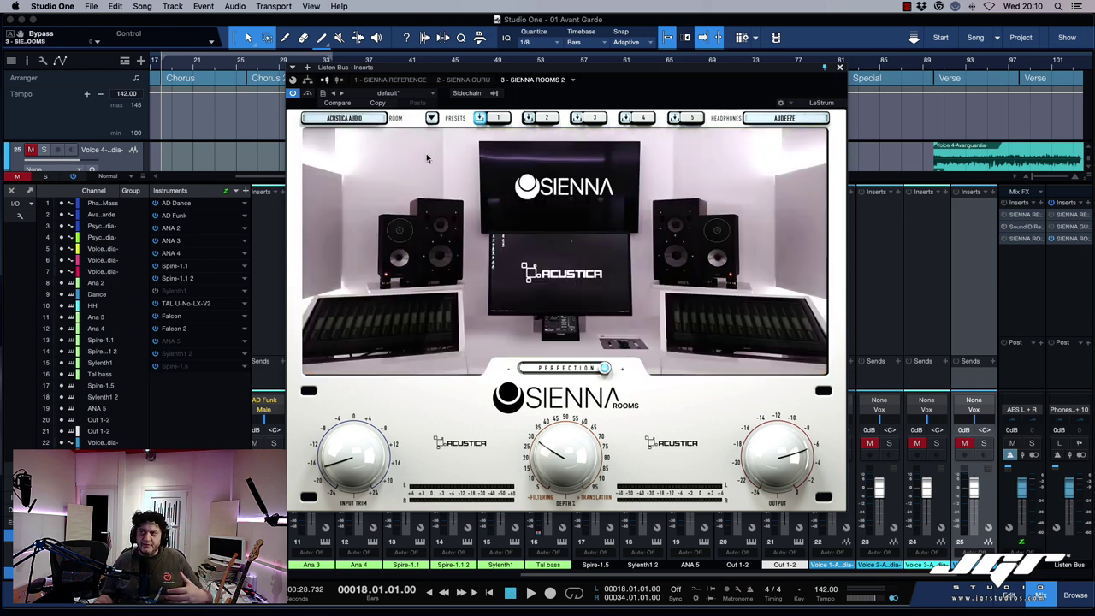
# Load the A - HOG ANTARES7 (E) room preset in Sienna Rooms.
pyautogui.click(351, 118)
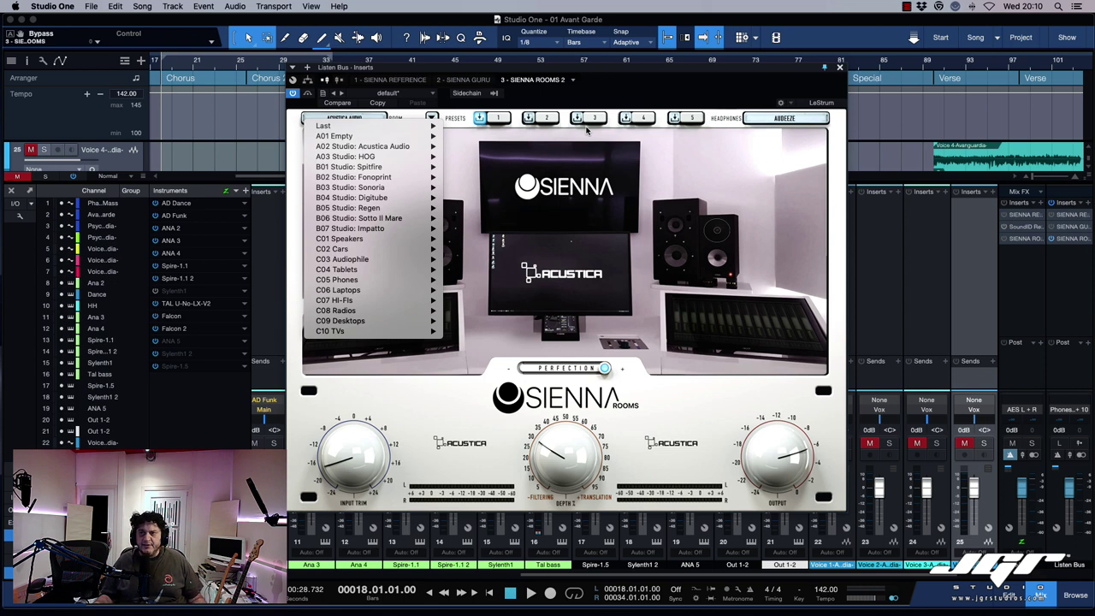
pyautogui.click(432, 118)
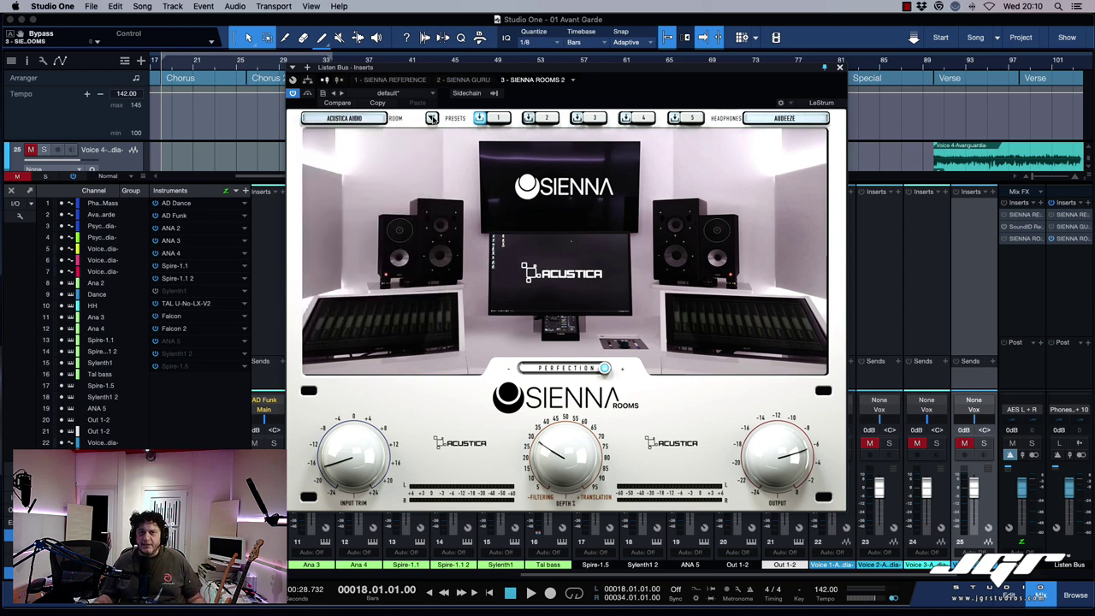
pyautogui.click(431, 118)
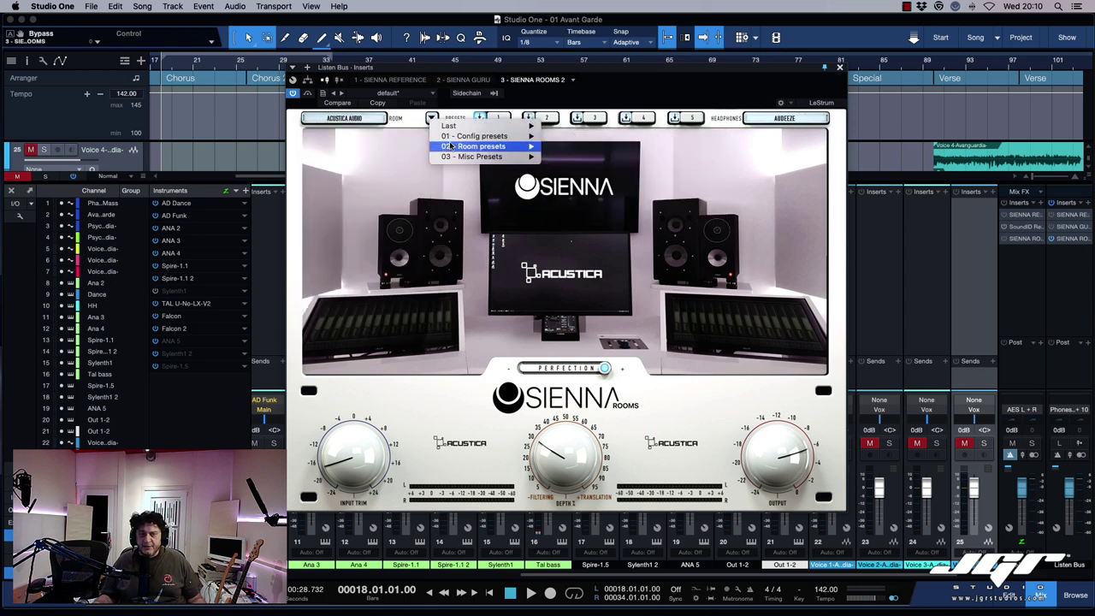
pyautogui.moveTo(450, 147)
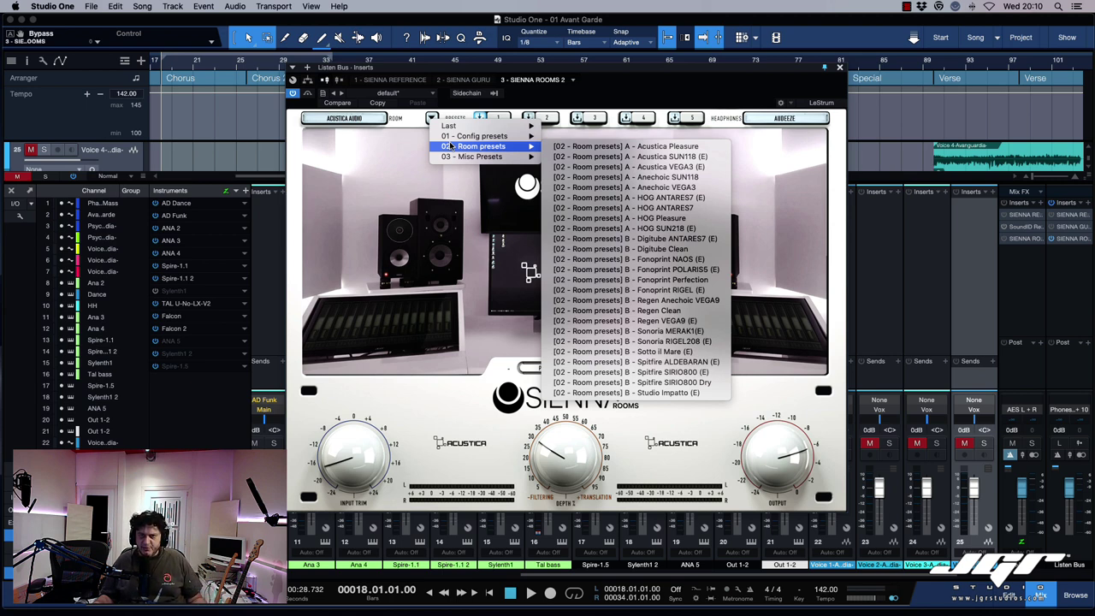
pyautogui.click(650, 208)
# Load the A - HOG Pleasure room preset and replace it with A - HOG SUN218 (E).
pyautogui.click(432, 118)
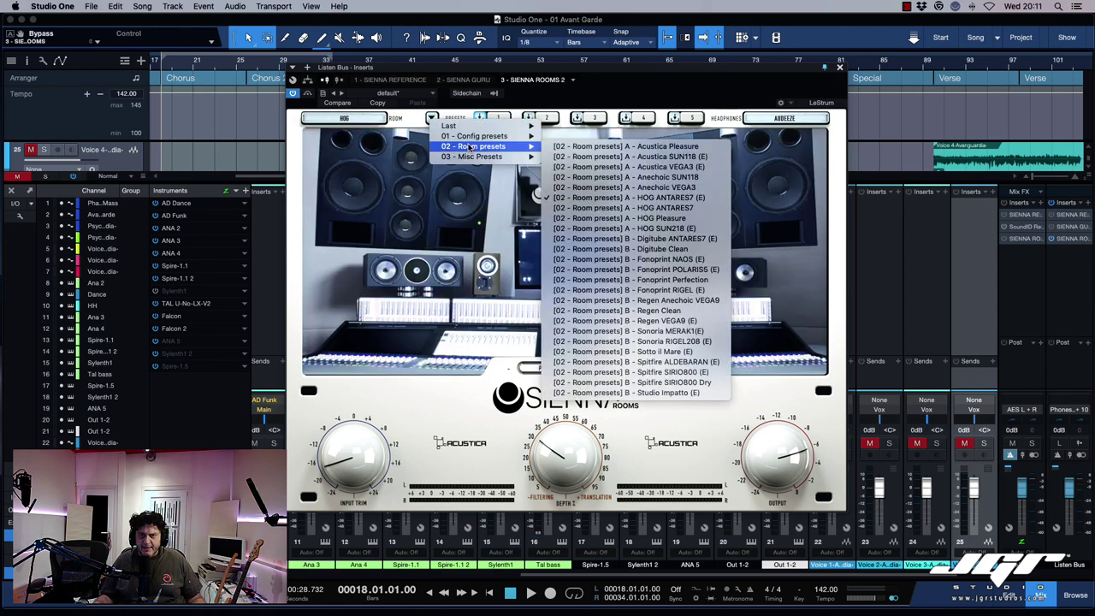
pyautogui.click(666, 221)
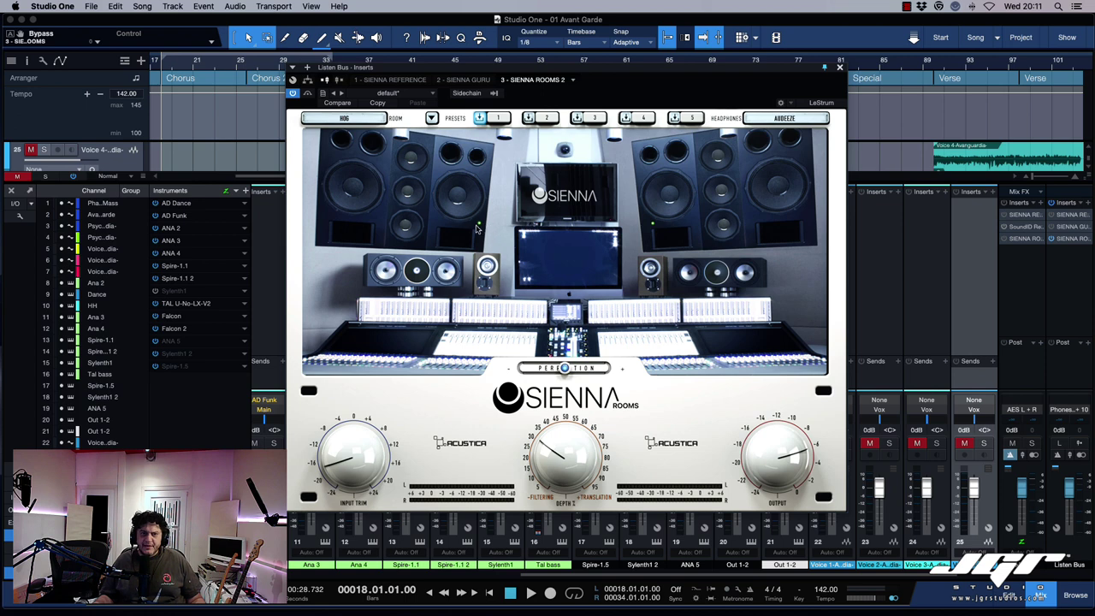
pyautogui.click(432, 118)
pyautogui.moveTo(451, 149)
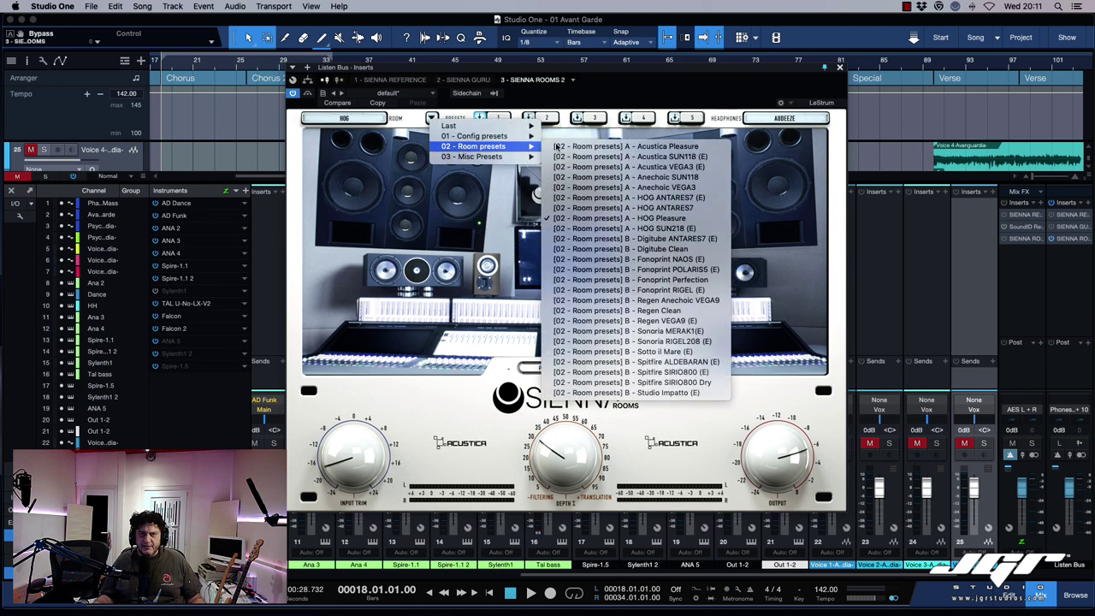
pyautogui.click(651, 228)
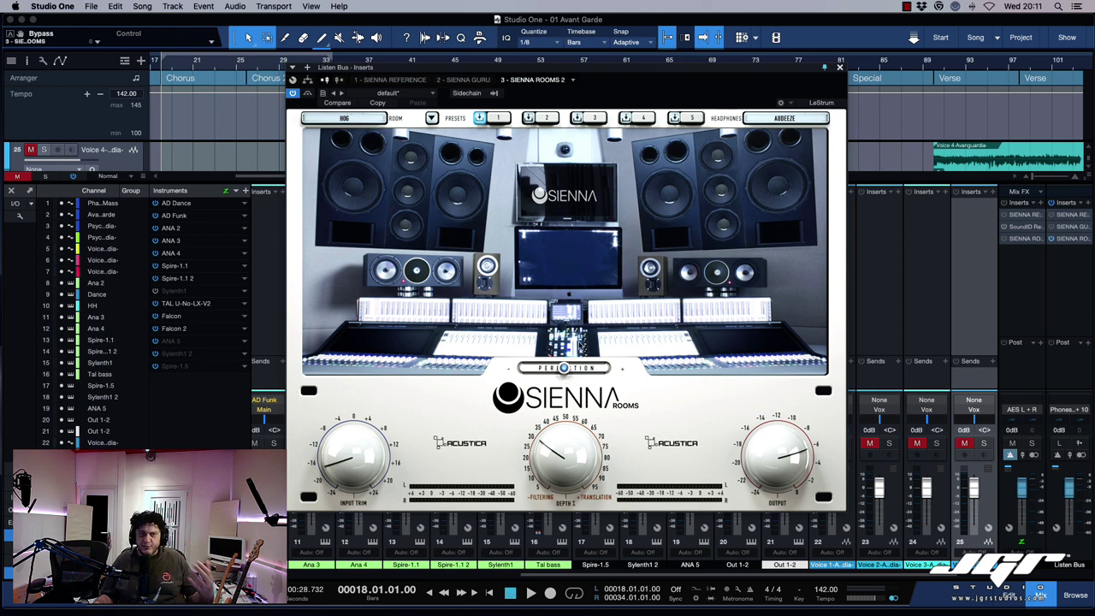
# Examine the Sienna Rooms room list, from the A and B studios to the C01 Speakers.
pyautogui.click(350, 119)
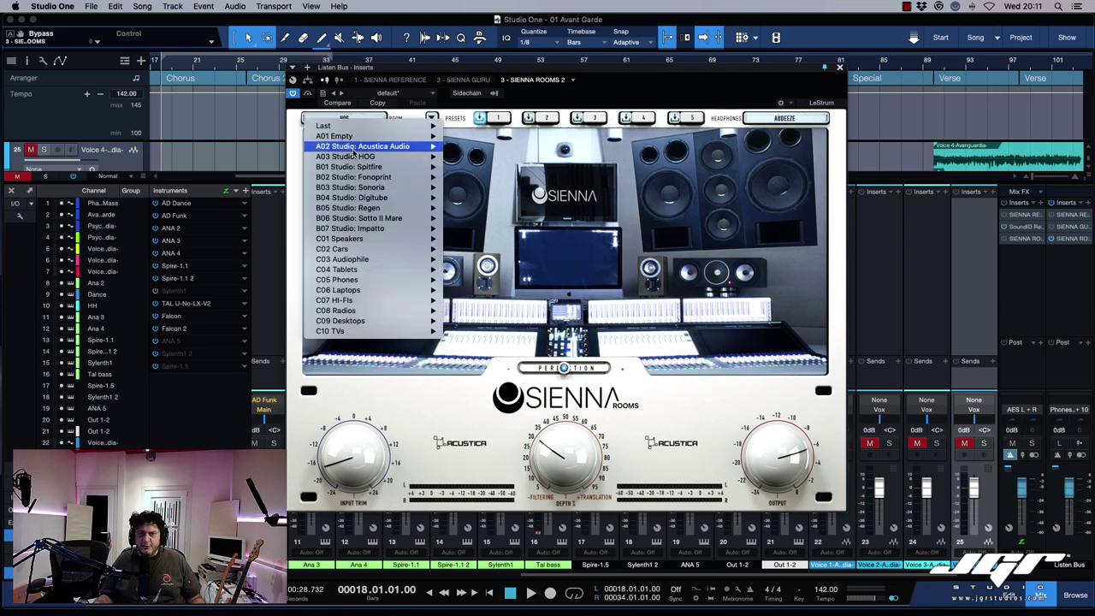
pyautogui.moveTo(352, 150)
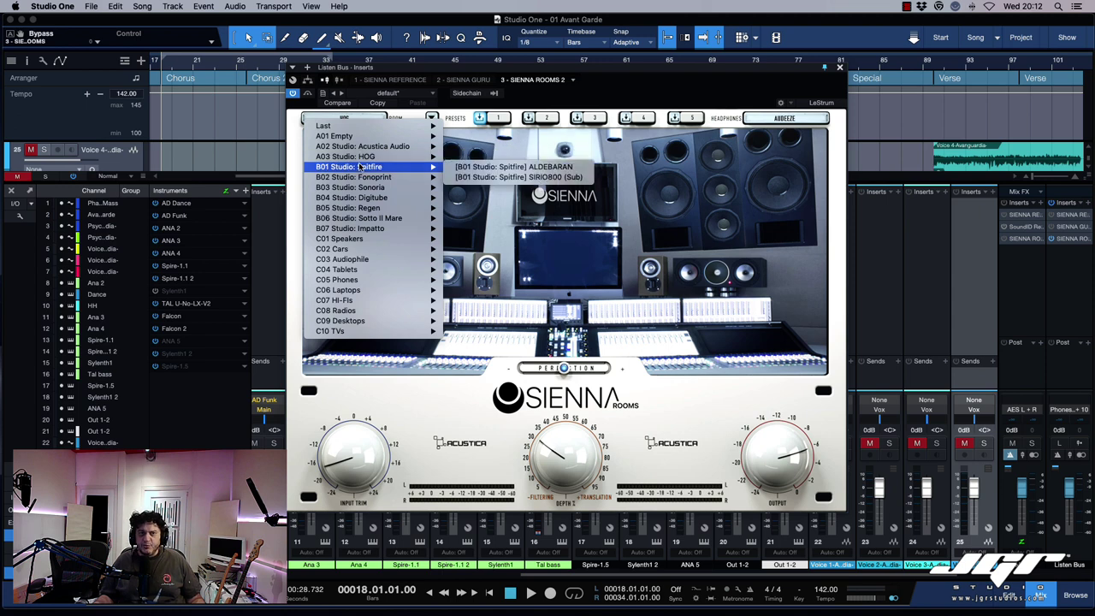
pyautogui.moveTo(363, 190)
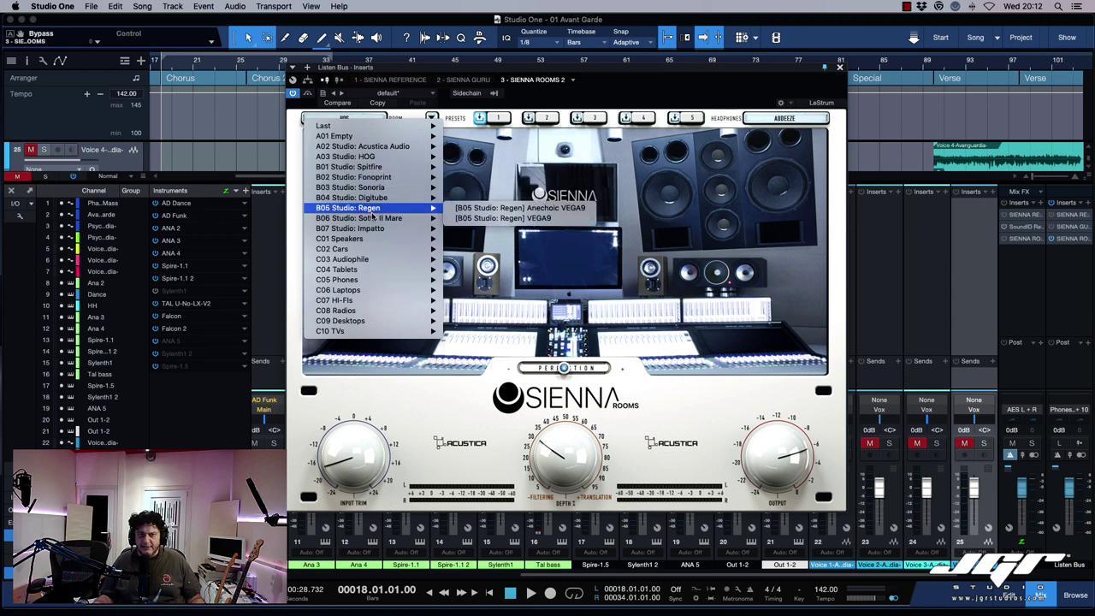
pyautogui.moveTo(354, 238)
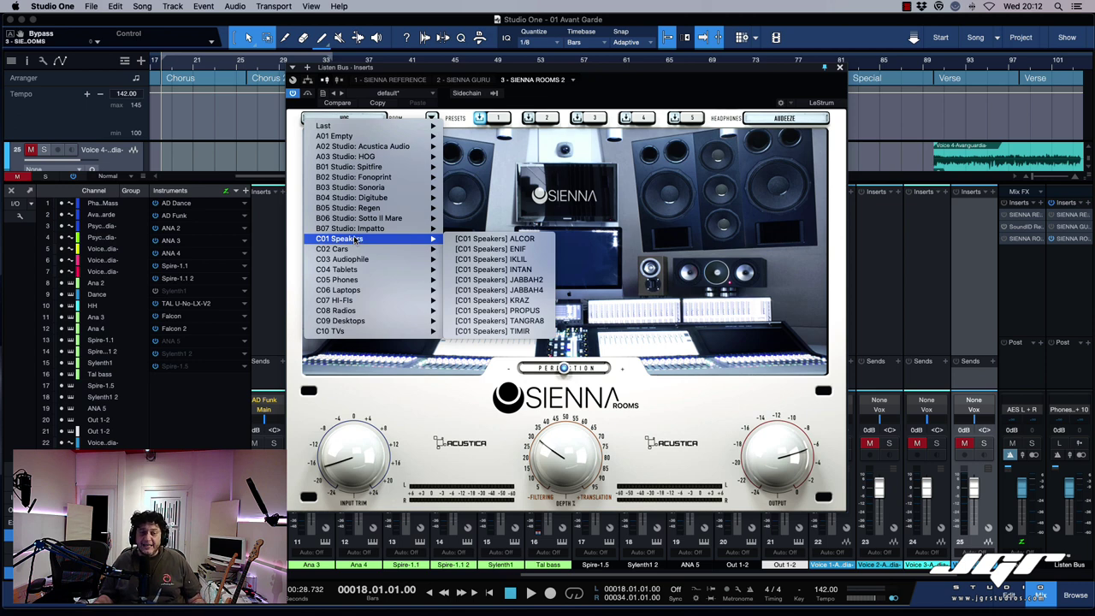
# Load the 01 - Mix Room config preset in Sienna Rooms.
pyautogui.click(434, 119)
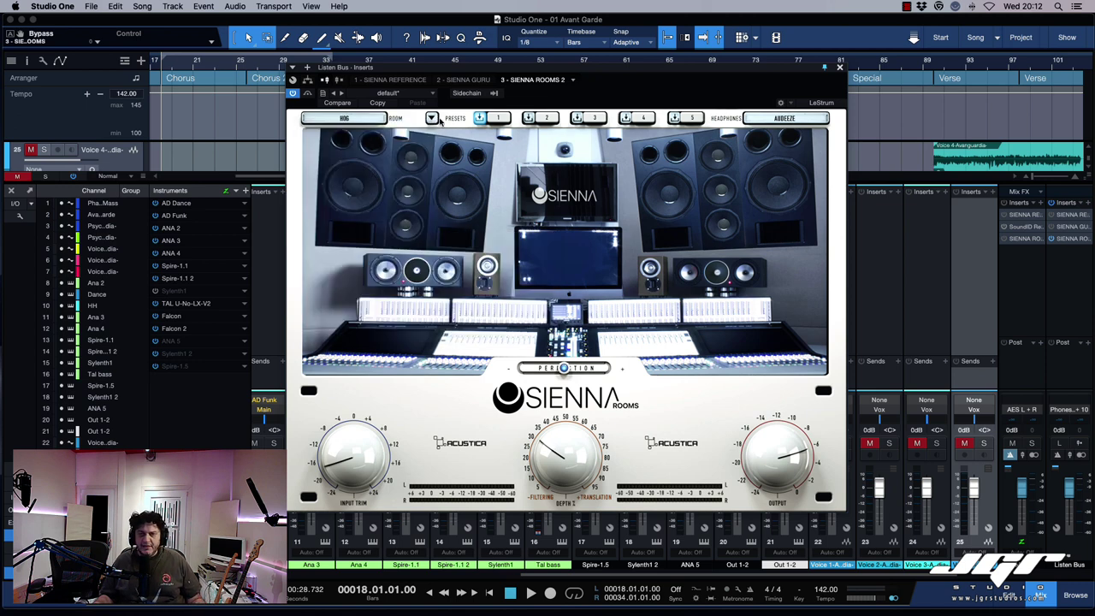
pyautogui.click(433, 118)
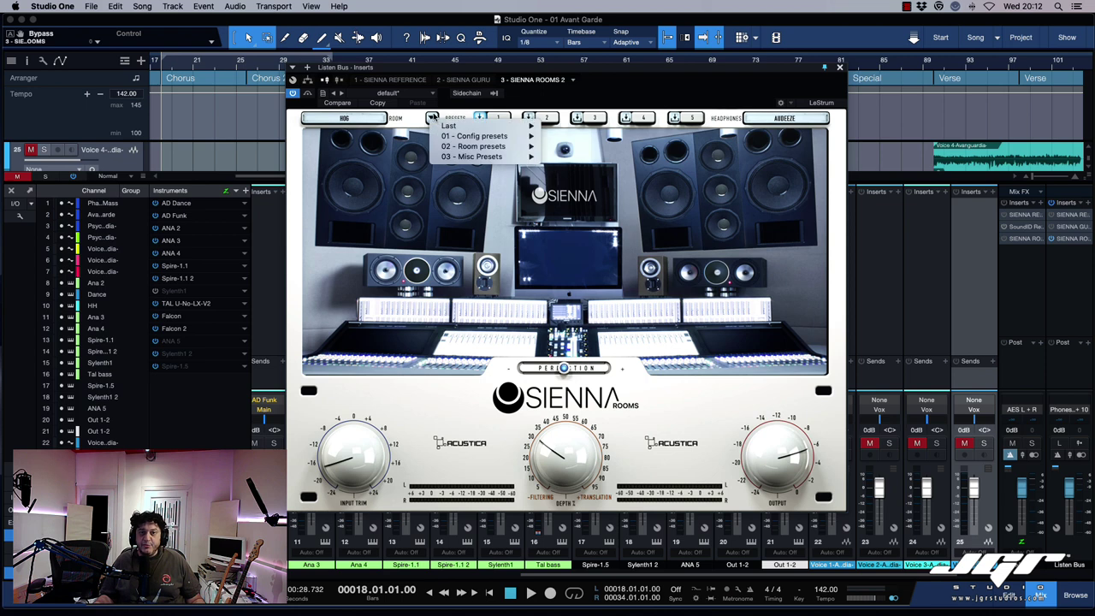
pyautogui.moveTo(456, 139)
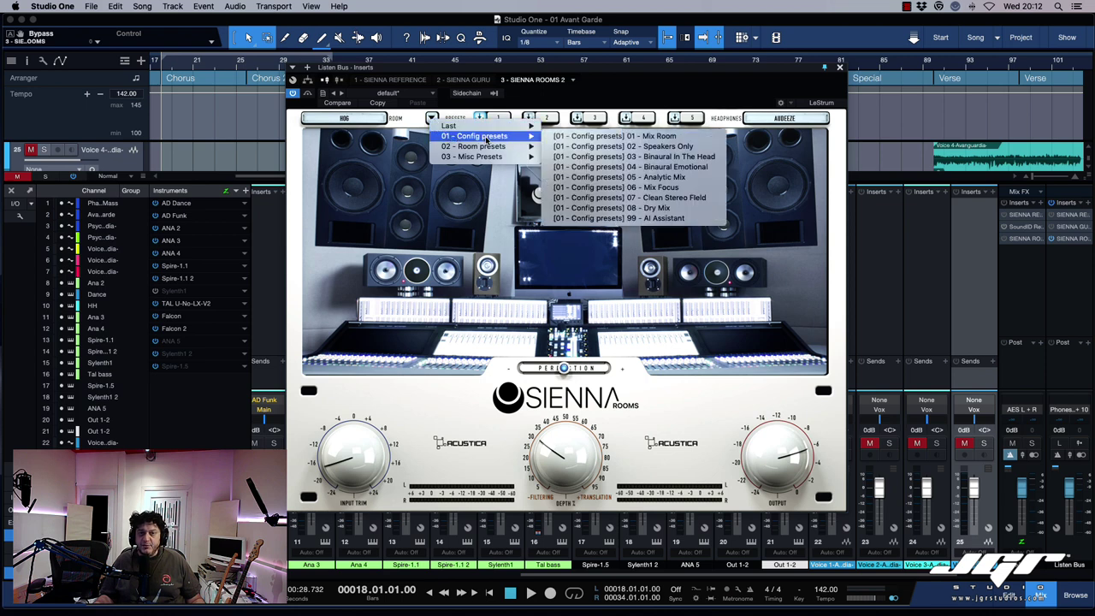
pyautogui.click(368, 118)
pyautogui.click(364, 118)
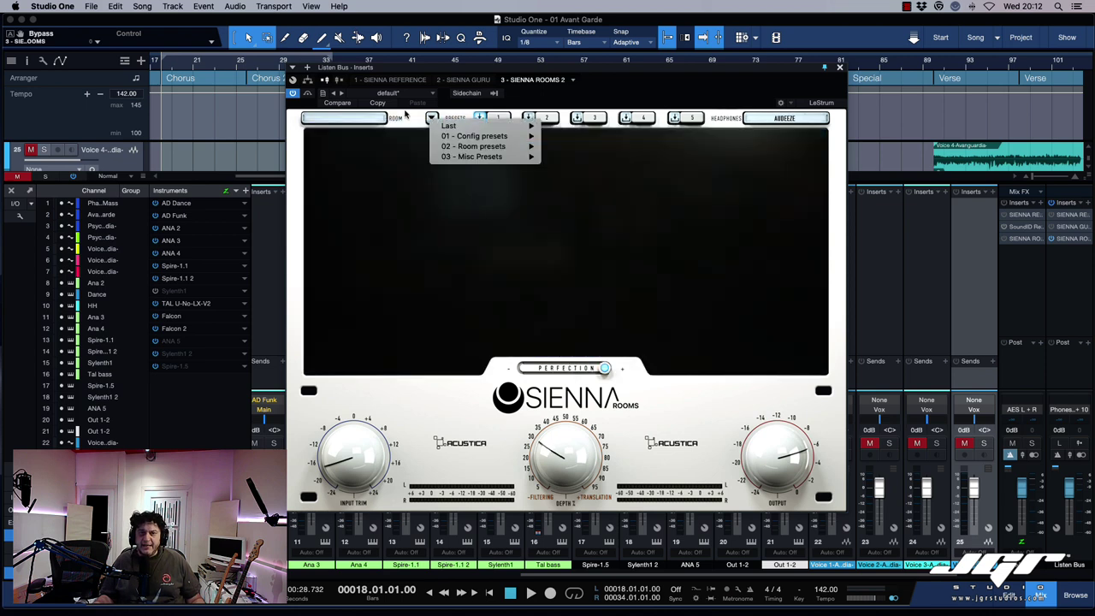
pyautogui.click(408, 116)
pyautogui.click(434, 120)
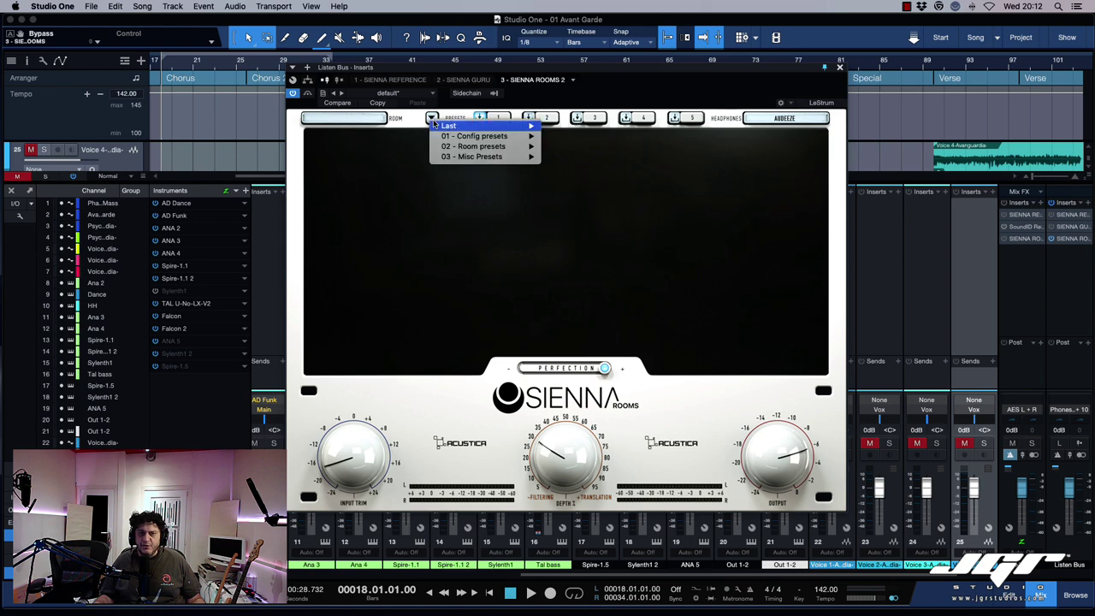
pyautogui.moveTo(463, 138)
pyautogui.click(560, 146)
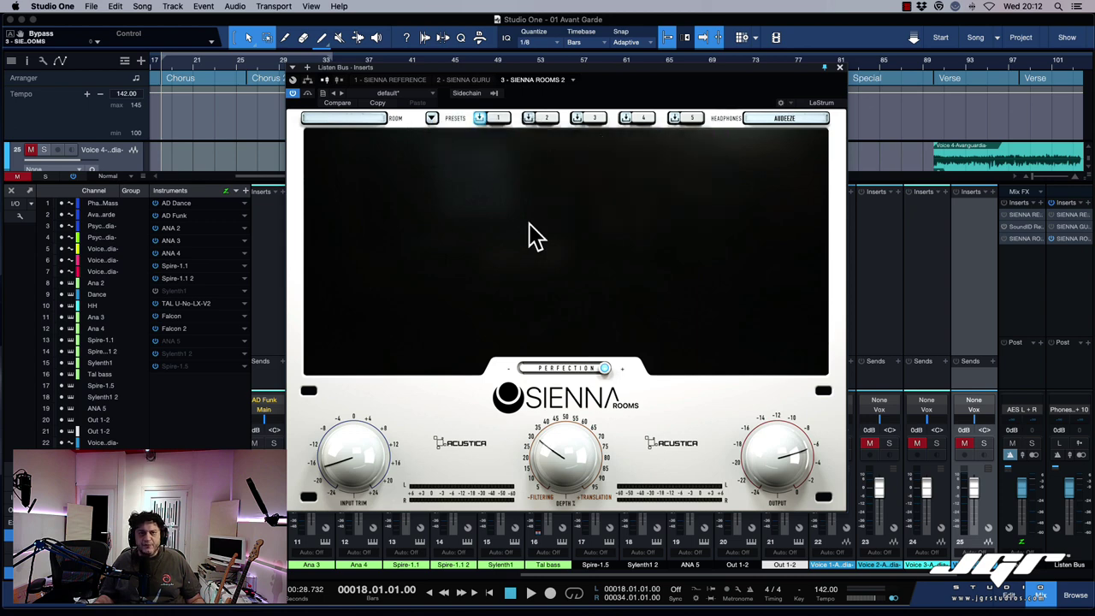
# Switch the config preset to 03 - Binaural In The Head.
pyautogui.click(431, 119)
pyautogui.moveTo(464, 147)
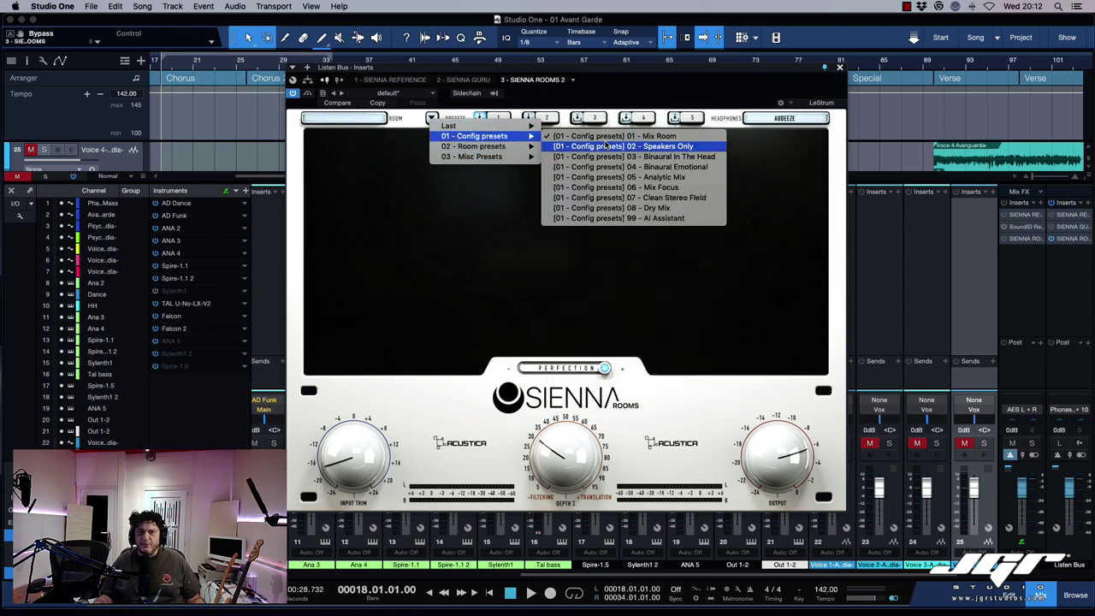
pyautogui.click(631, 157)
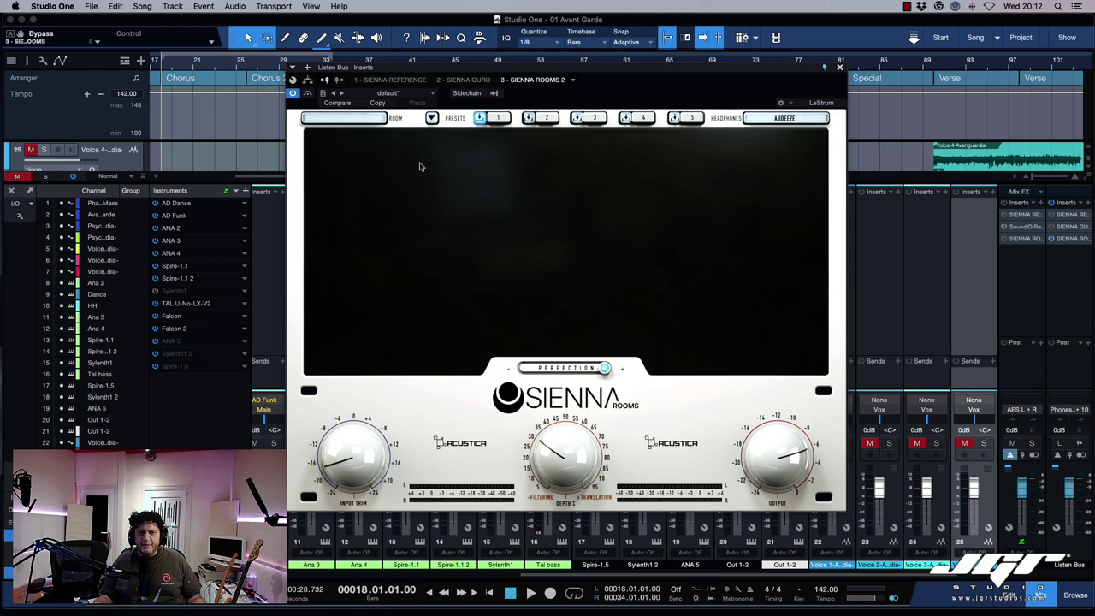
# Load a HOG room preset and apply the 04 - Binaural Emotional config preset in Sienna Rooms.
pyautogui.click(432, 118)
pyautogui.moveTo(478, 146)
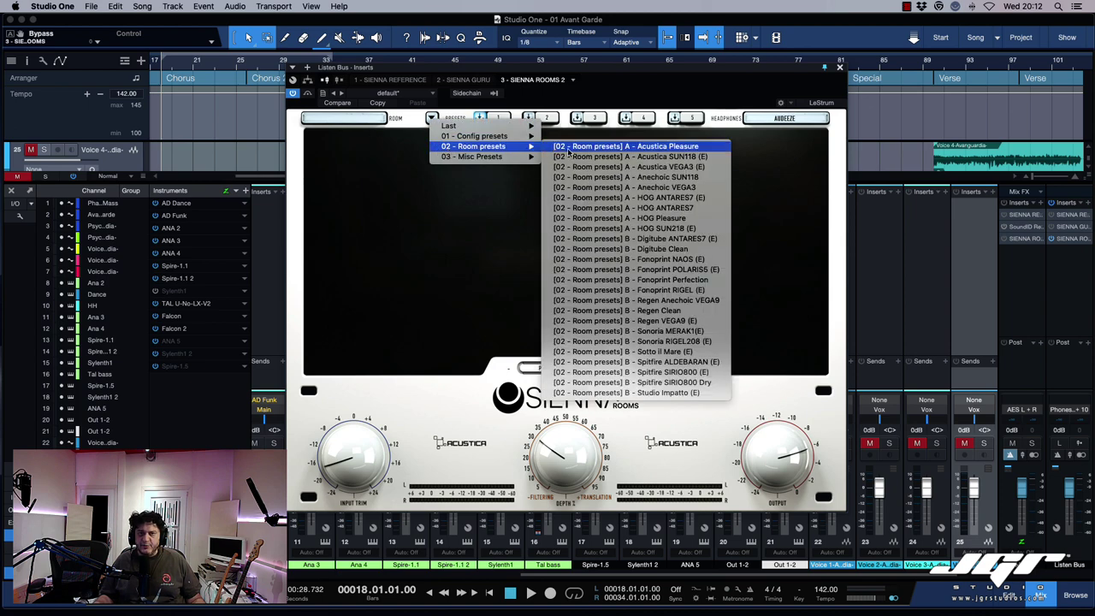
pyautogui.click(616, 149)
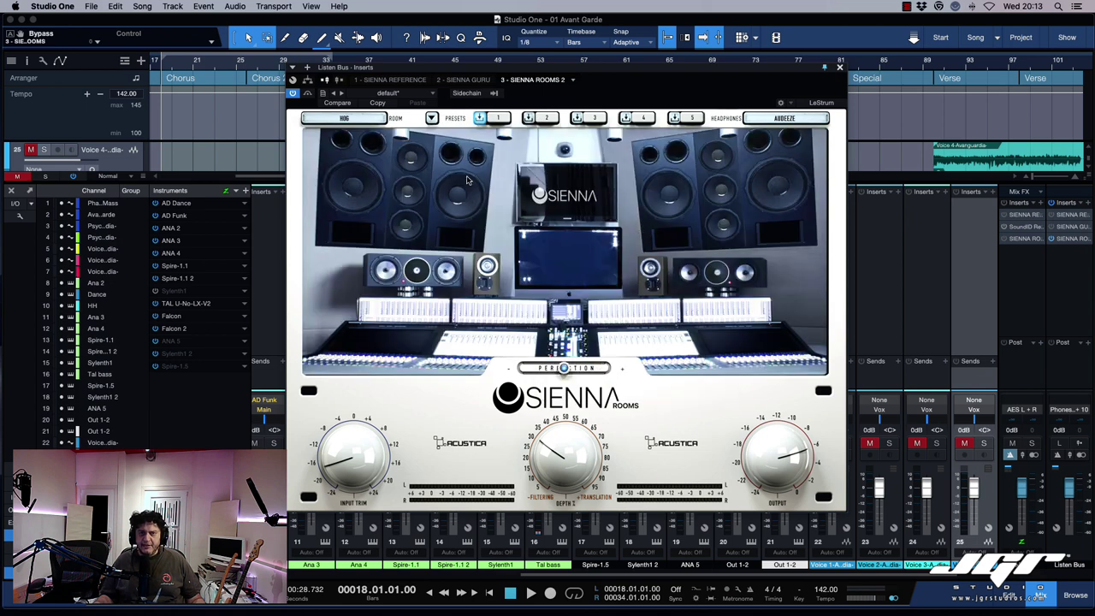
pyautogui.click(432, 118)
pyautogui.moveTo(455, 137)
pyautogui.click(625, 171)
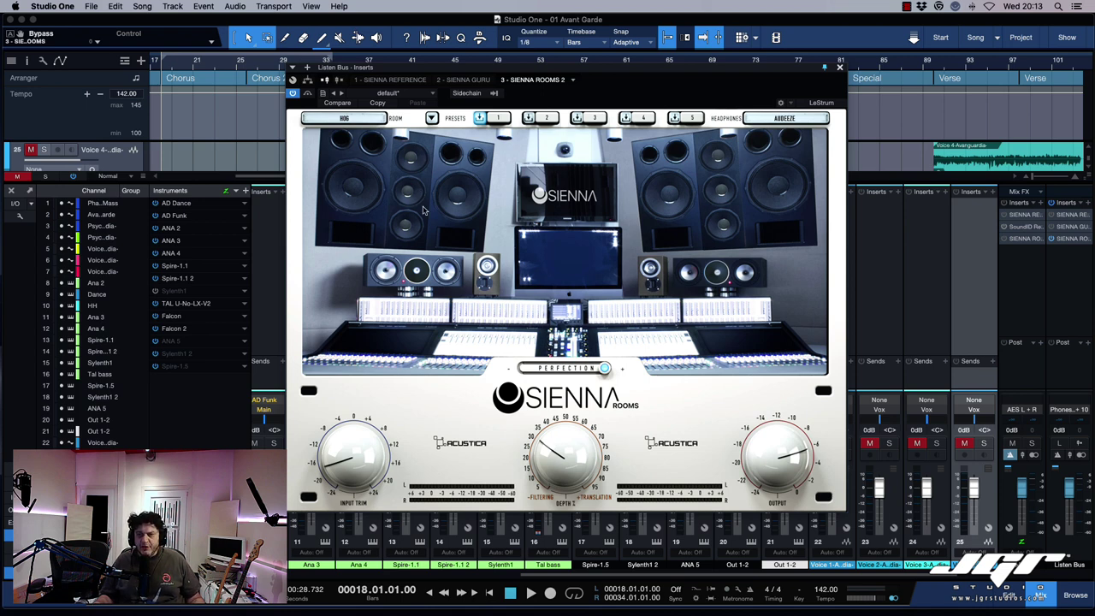
# Try the Perfection slider and leave it at its maximum.
pyautogui.moveTo(604, 369)
pyautogui.mouseDown()
pyautogui.moveTo(568, 369)
pyautogui.moveTo(611, 373)
pyautogui.mouseUp()
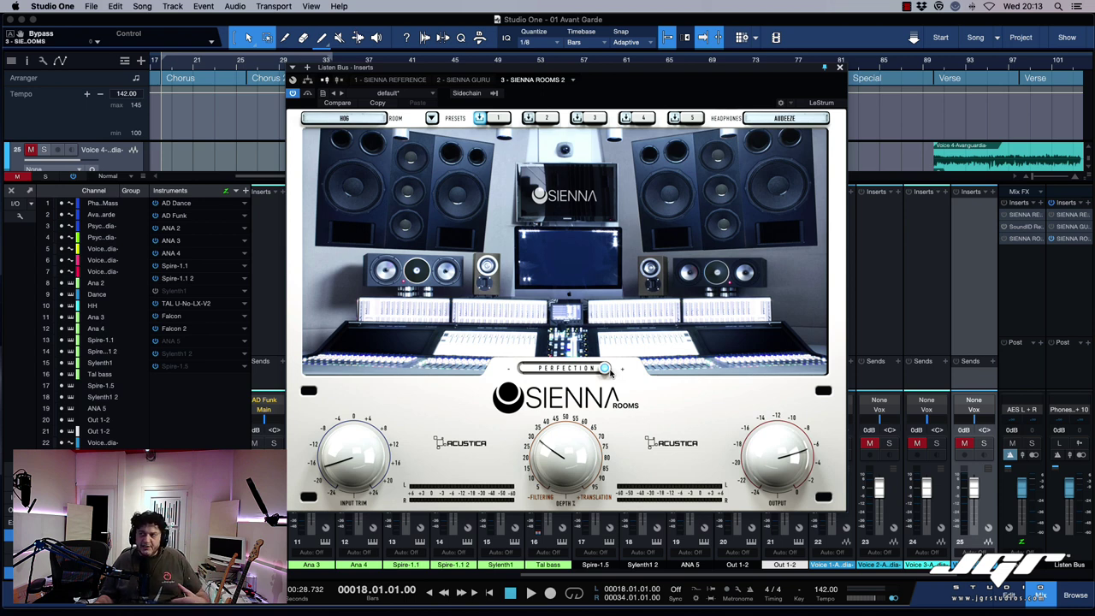
pyautogui.moveTo(606, 370)
pyautogui.mouseDown()
pyautogui.moveTo(561, 369)
pyautogui.moveTo(605, 369)
pyautogui.mouseUp()
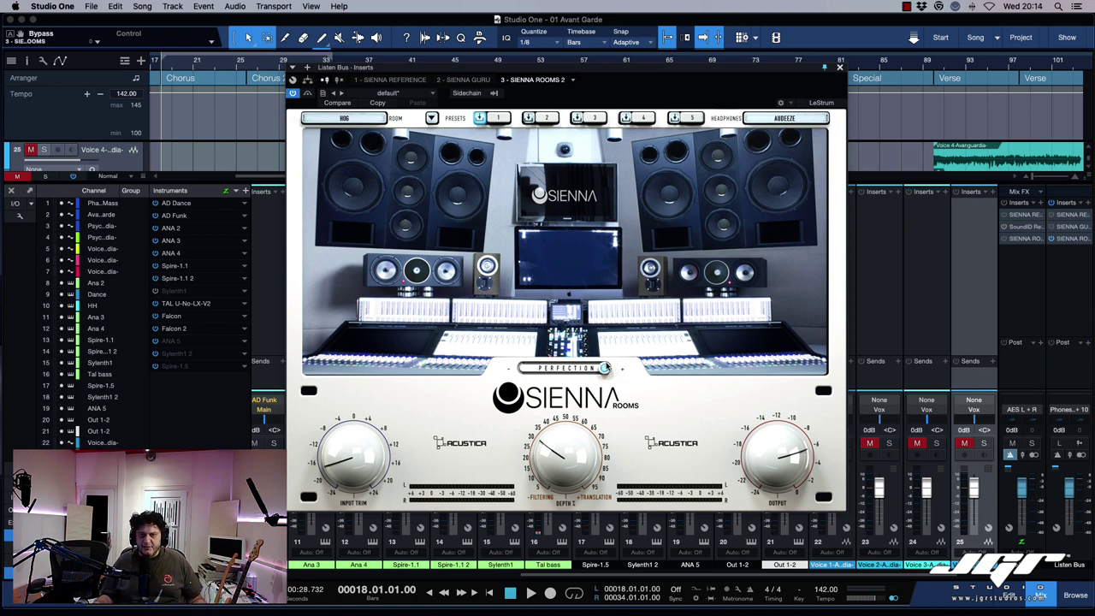
# Set the Sienna Rooms Input Trim to about -4 and the Depth to about 50%, trying the Output knob in between.
pyautogui.moveTo(352, 462); pyautogui.dragTo(387, 471)
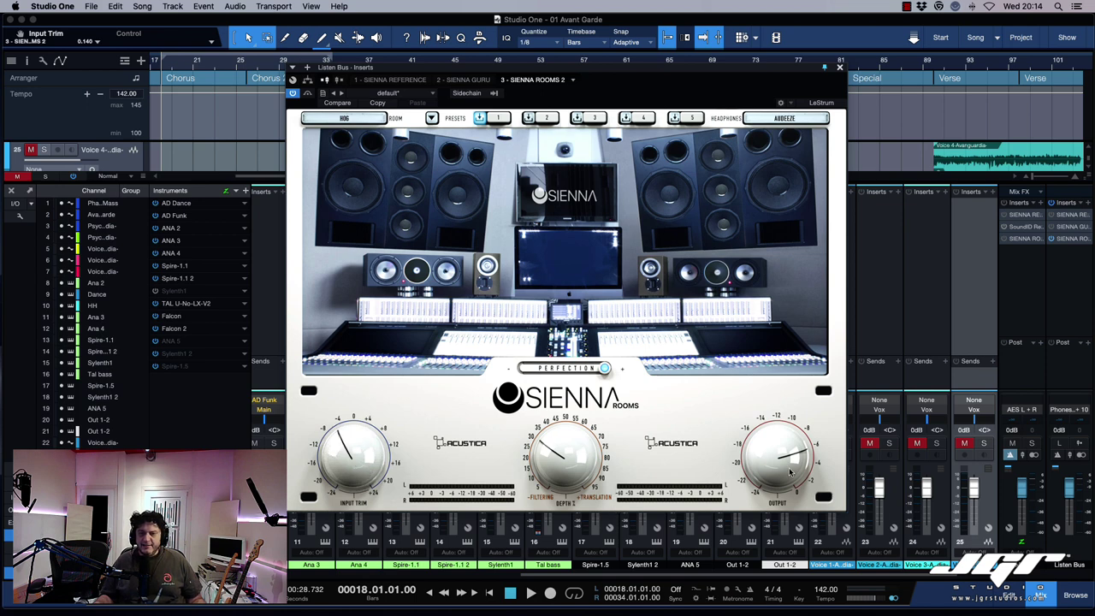
pyautogui.moveTo(792, 459); pyautogui.dragTo(768, 460)
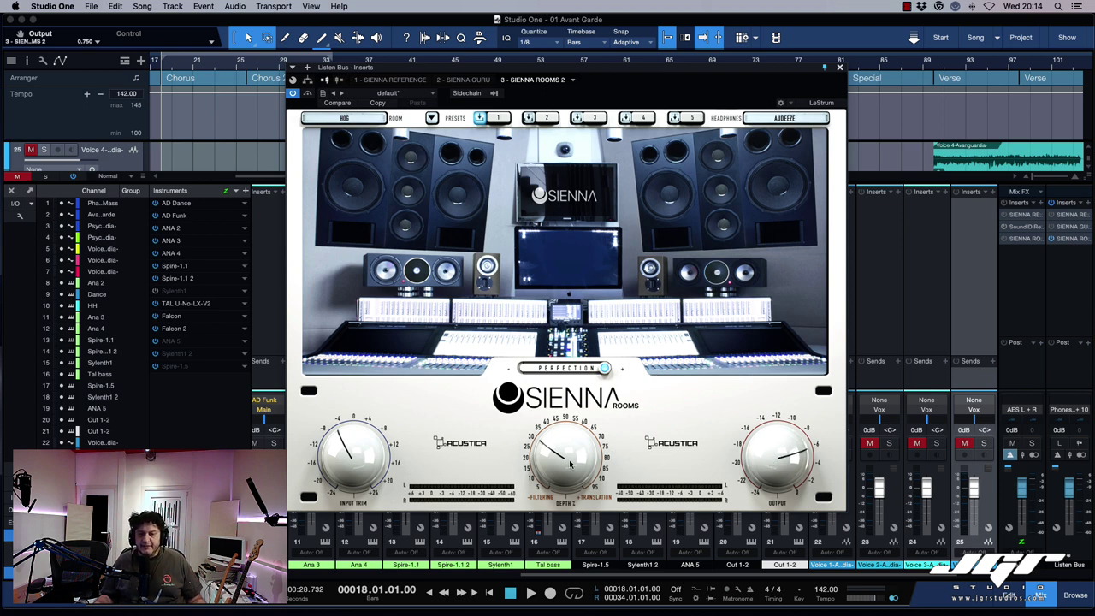
pyautogui.moveTo(569, 462)
pyautogui.mouseDown()
pyautogui.moveTo(567, 487)
pyautogui.moveTo(580, 399)
pyautogui.moveTo(580, 452)
pyautogui.mouseUp()
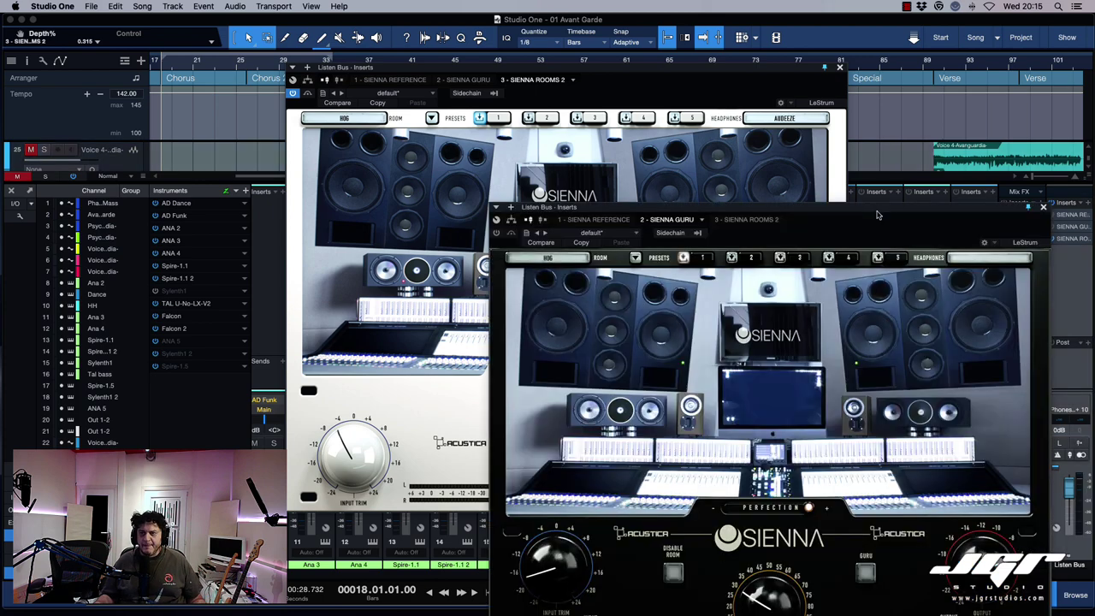
# Move the Sienna Guru window up over Sienna Rooms and turn on its Guru controls.
pyautogui.moveTo(880, 212); pyautogui.dragTo(775, 86)
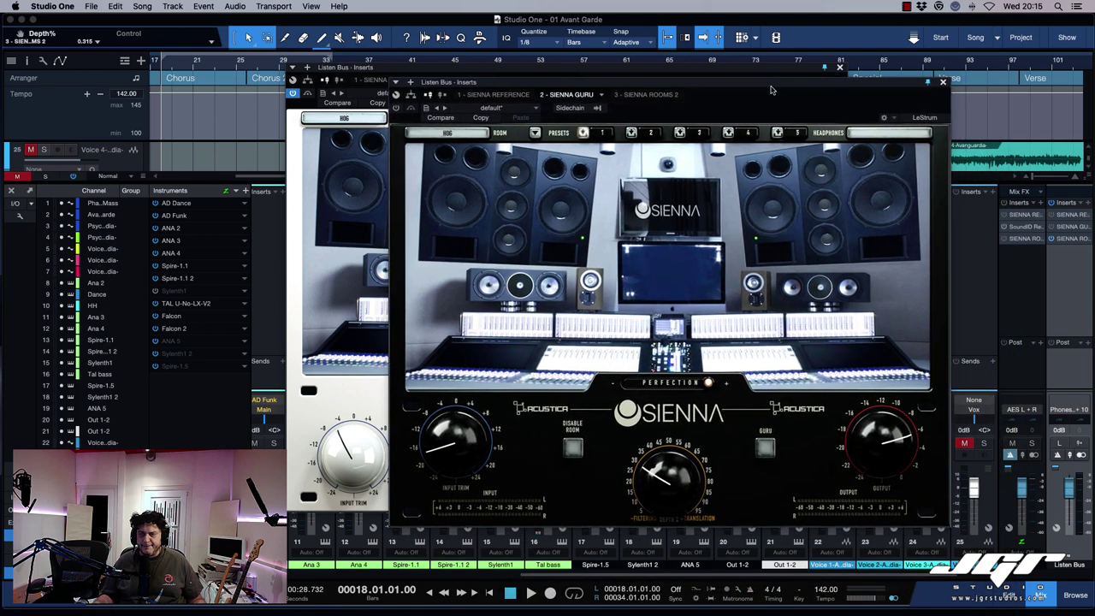
pyautogui.click(770, 448)
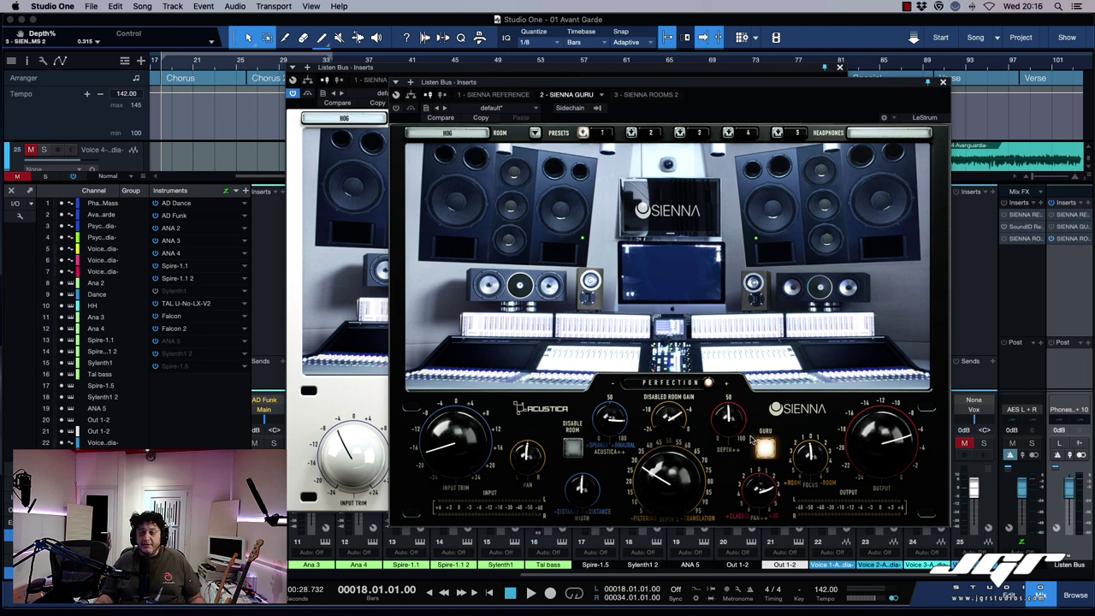
# Load a B01 Studio: Spitfire room in Sienna Guru and bring the Sienna Rooms window back to the front.
pyautogui.click(447, 137)
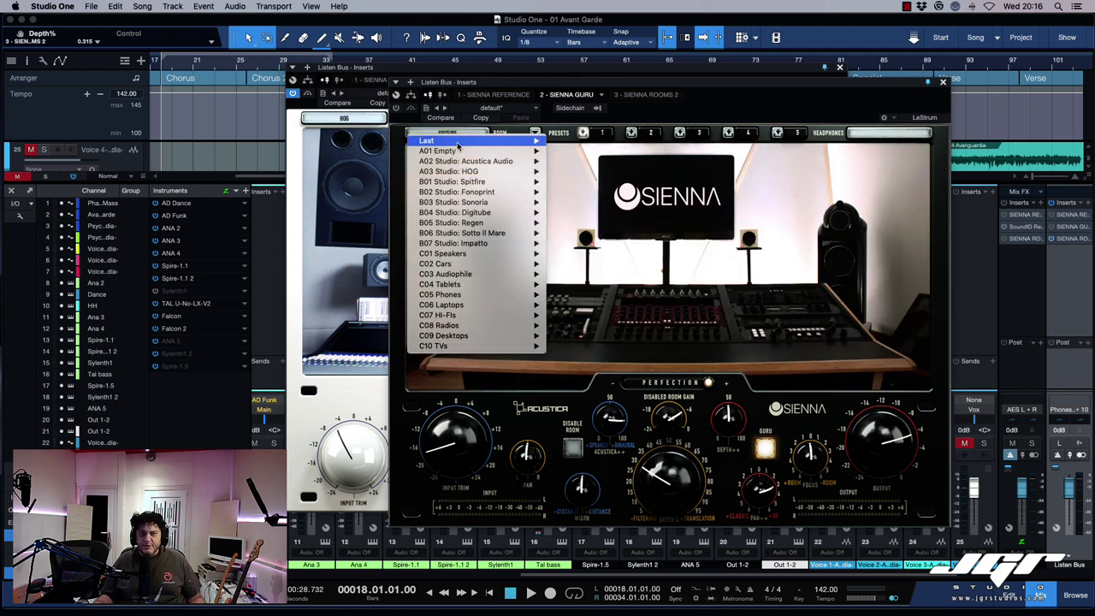
pyautogui.moveTo(467, 164)
pyautogui.click(592, 163)
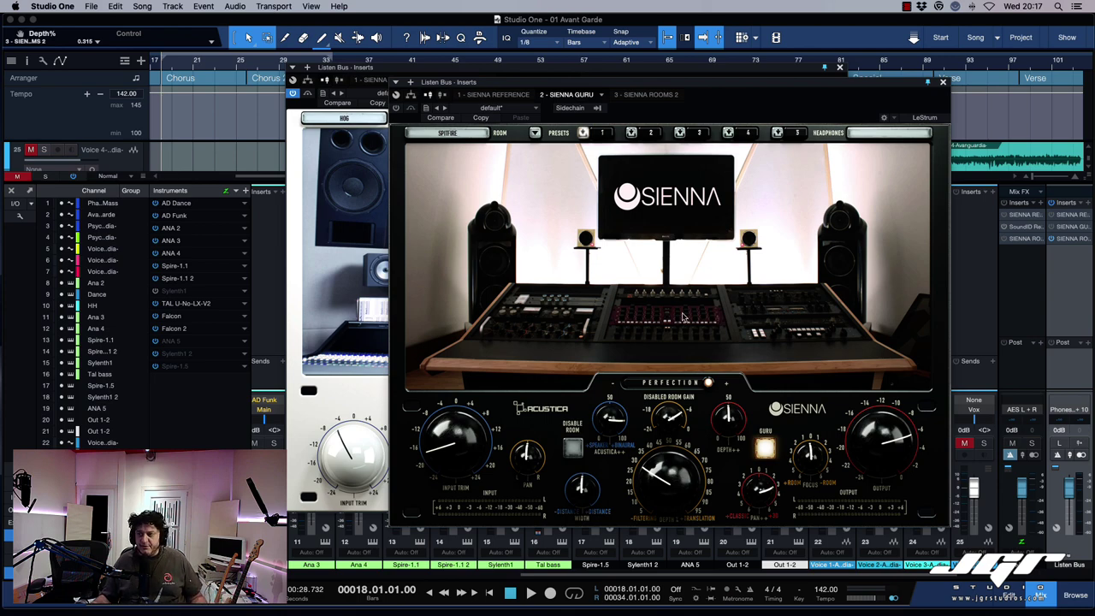
pyautogui.click(296, 216)
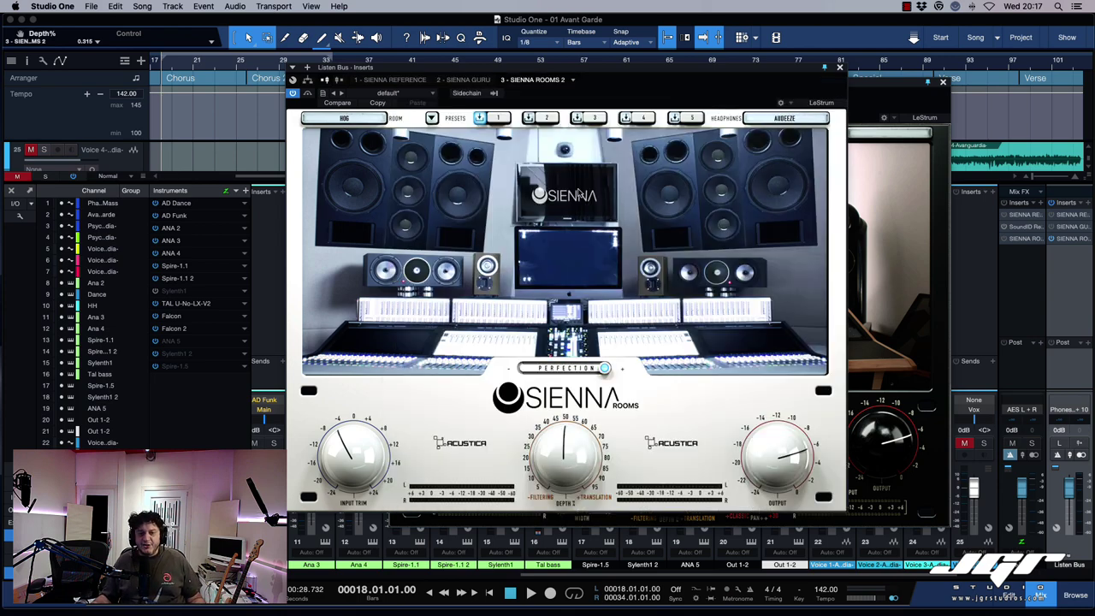